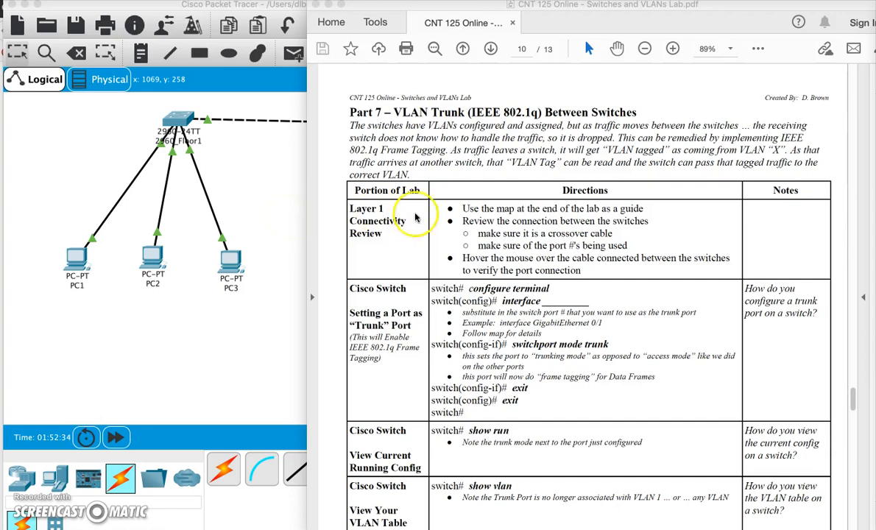
Review the lab PDF's same-VLAN, different-switch ping tests against the network topology, and return to Part 7.
{"action": "scroll", "coordinate": [486, 214], "scroll_direction": "up", "scroll_amount": 10}
{"action": "scroll", "coordinate": [486, 223], "scroll_direction": "up", "scroll_amount": 3}
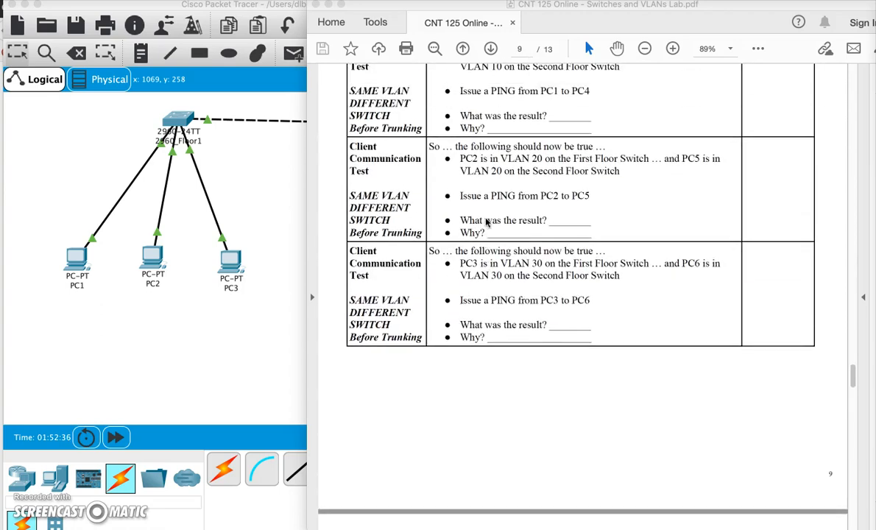
{"action": "left_click", "coordinate": [112, 335]}
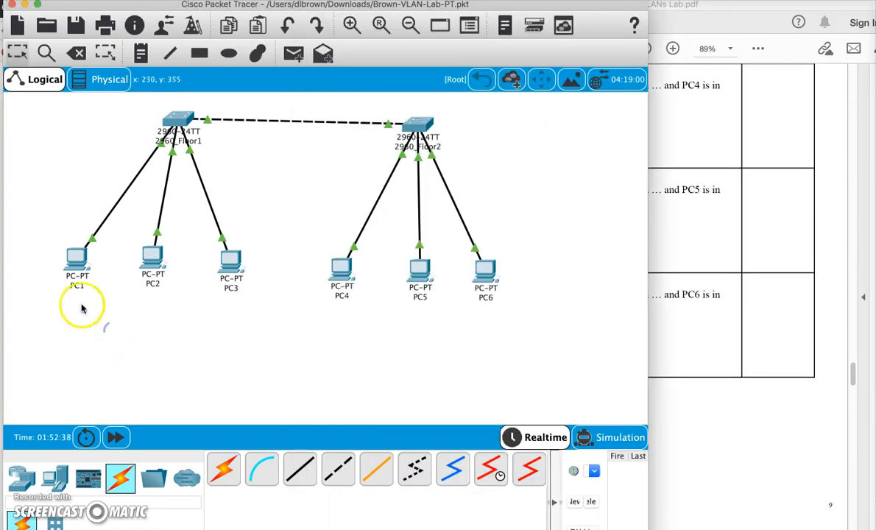
{"action": "mouse_move", "coordinate": [74, 261]}
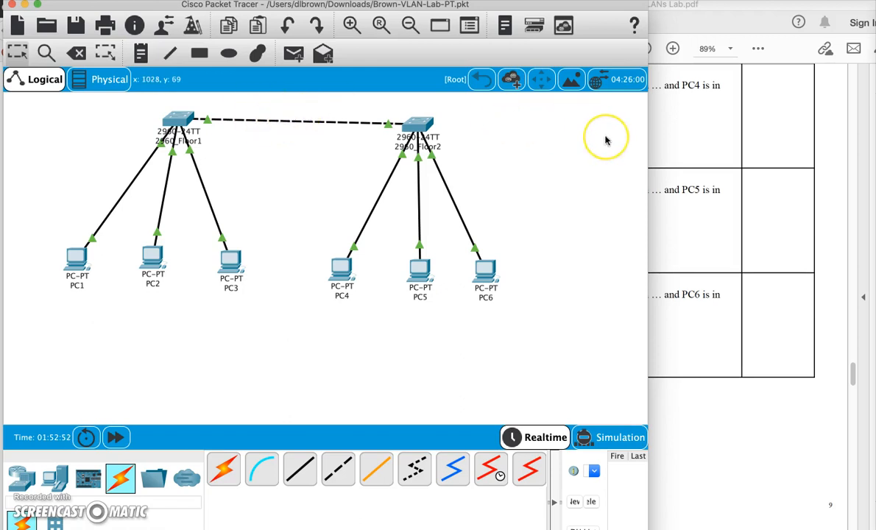
{"action": "left_click", "coordinate": [740, 234]}
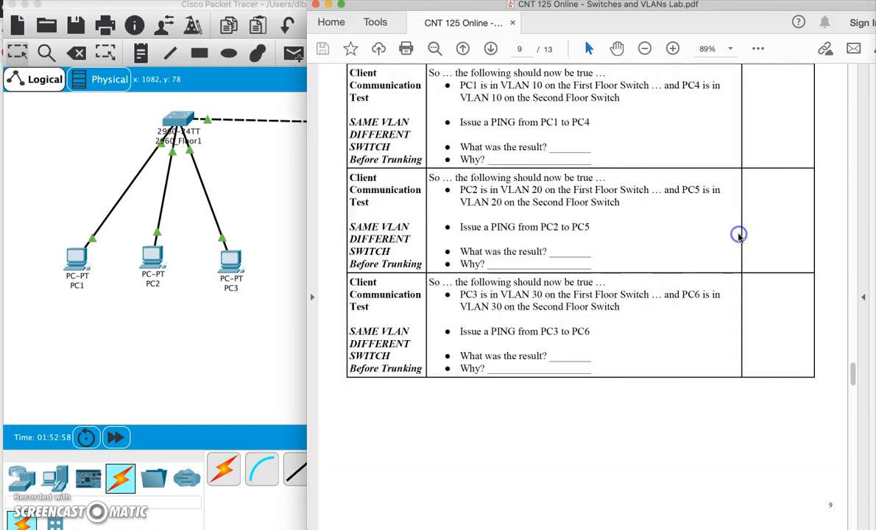
{"action": "scroll", "coordinate": [740, 235], "scroll_direction": "down", "scroll_amount": 10}
{"action": "scroll", "coordinate": [740, 236], "scroll_direction": "down", "scroll_amount": 3}
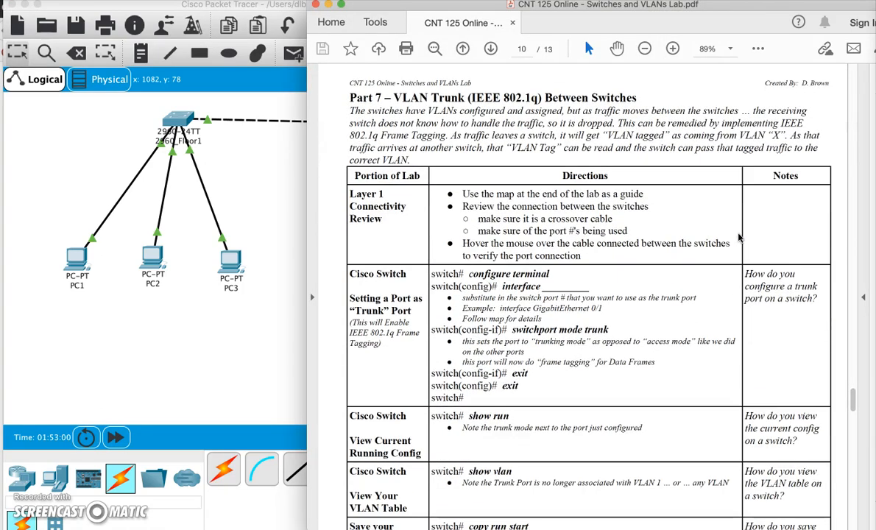
Examine the inter-switch link, the 2960_Floor2 port table and PC4's details alongside the Part 7 trunking explanation and directions.
{"action": "left_click", "coordinate": [281, 150]}
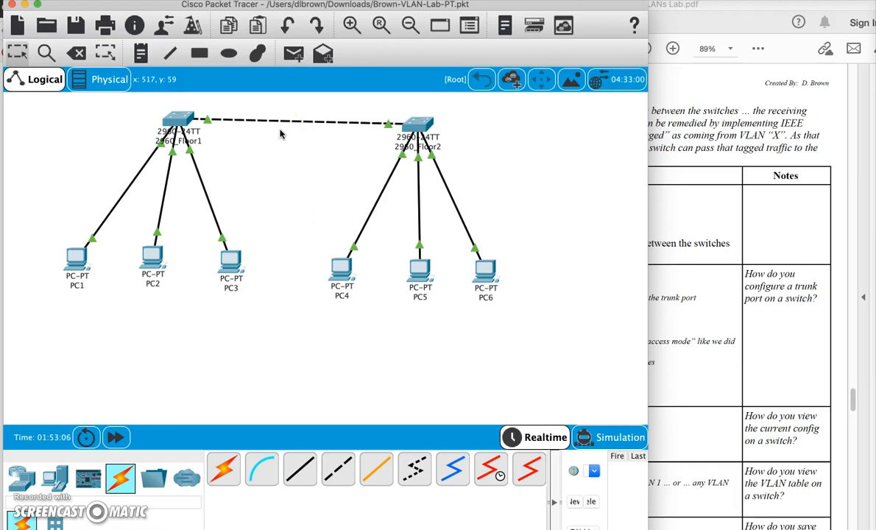
{"action": "left_click", "coordinate": [725, 140]}
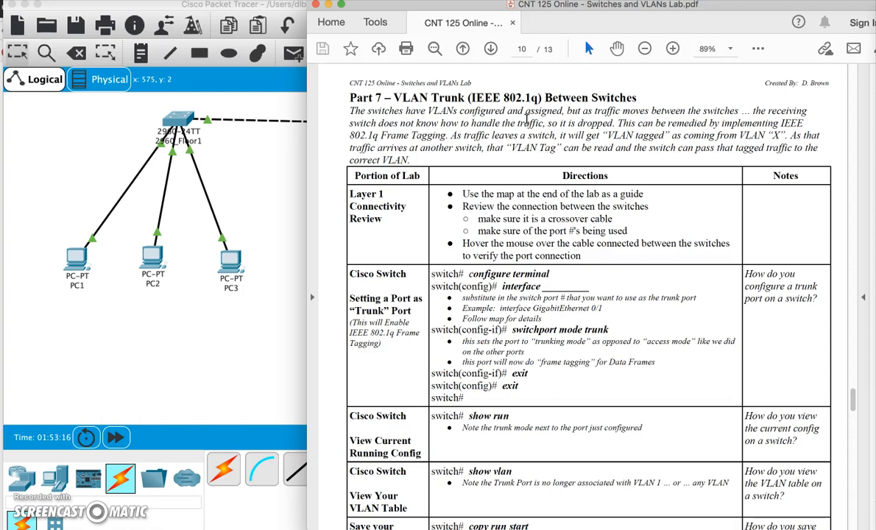
{"action": "left_click", "coordinate": [239, 152]}
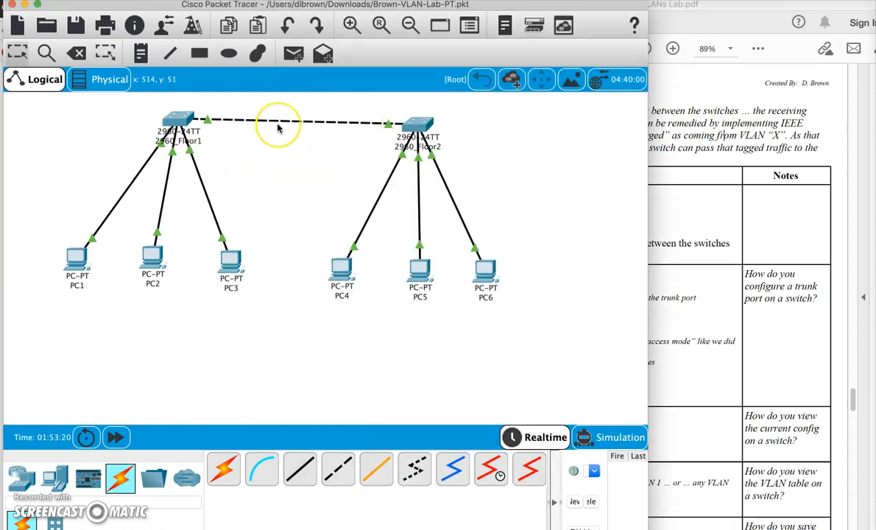
{"action": "left_click", "coordinate": [739, 135]}
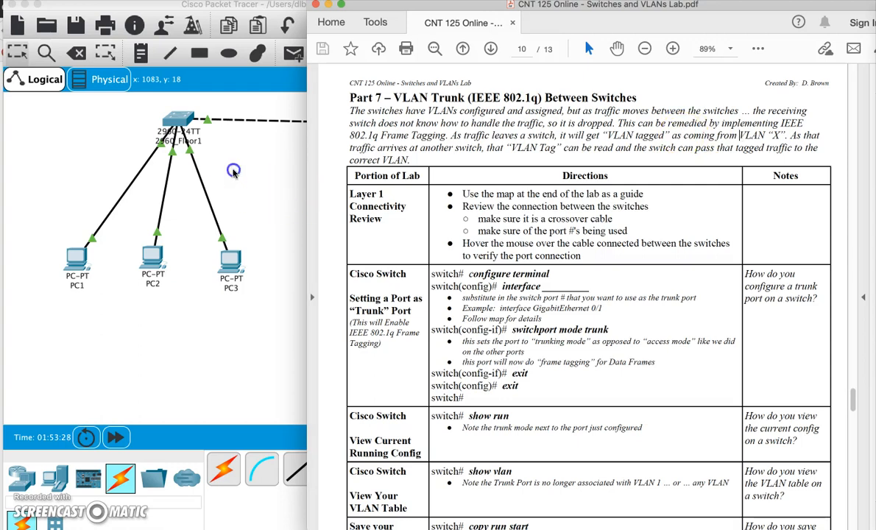
{"action": "left_click", "coordinate": [233, 171]}
{"action": "mouse_move", "coordinate": [192, 120]}
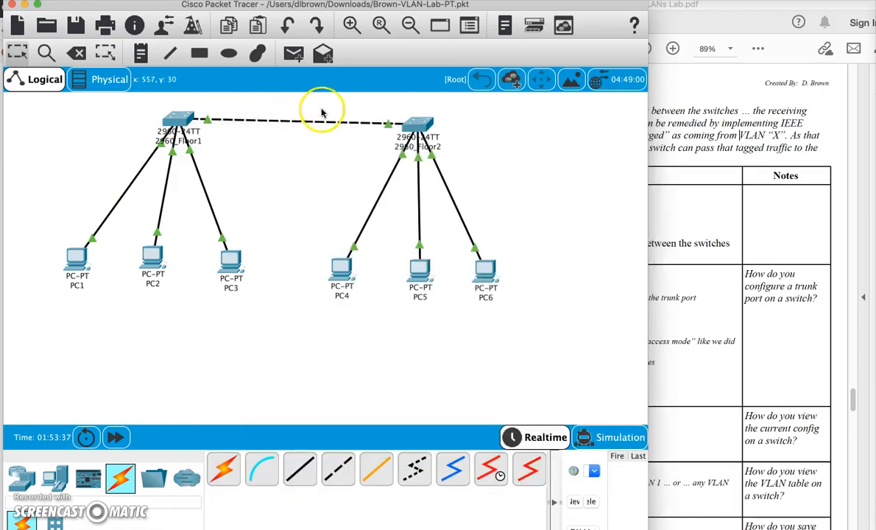
{"action": "mouse_move", "coordinate": [412, 128]}
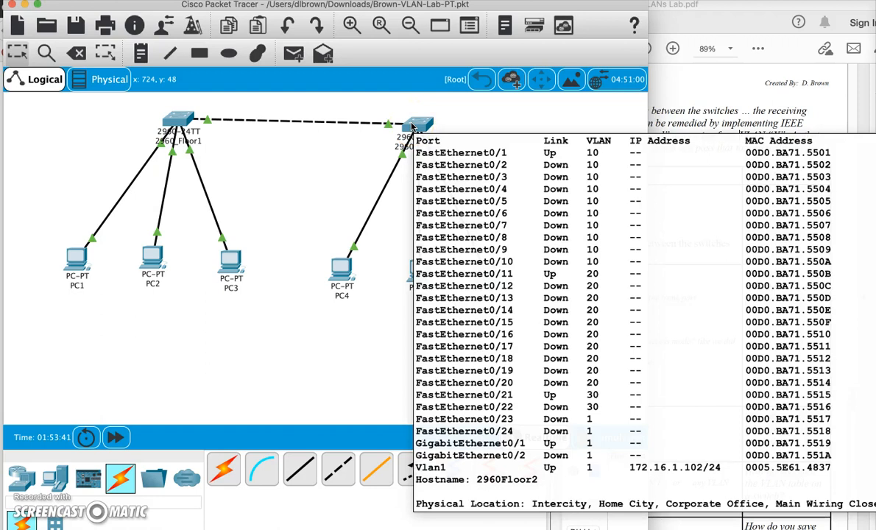
{"action": "mouse_move", "coordinate": [343, 271]}
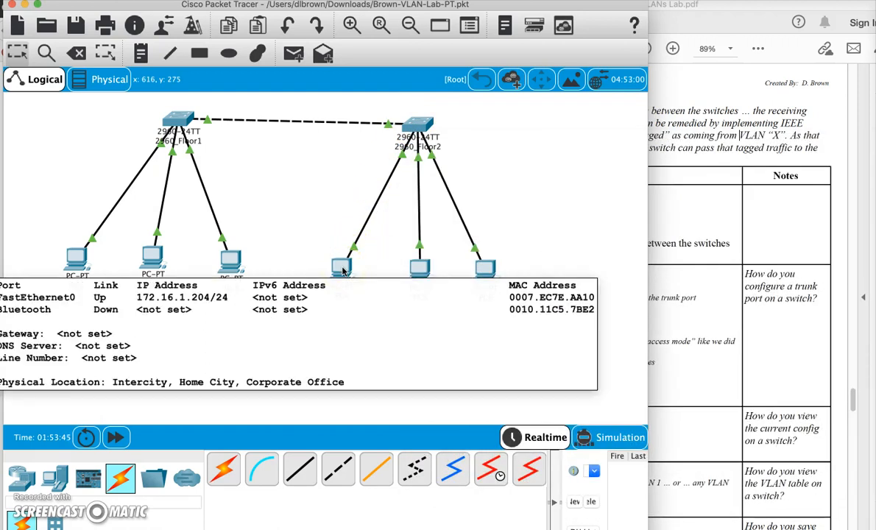
{"action": "left_click", "coordinate": [727, 154]}
{"action": "scroll", "coordinate": [702, 166], "scroll_direction": "down", "scroll_amount": 1}
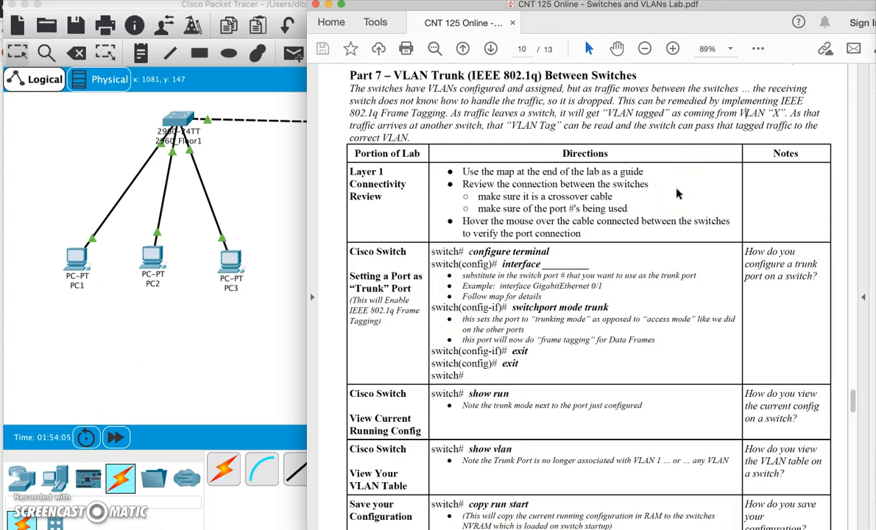
{"action": "scroll", "coordinate": [663, 166], "scroll_direction": "down", "scroll_amount": 2}
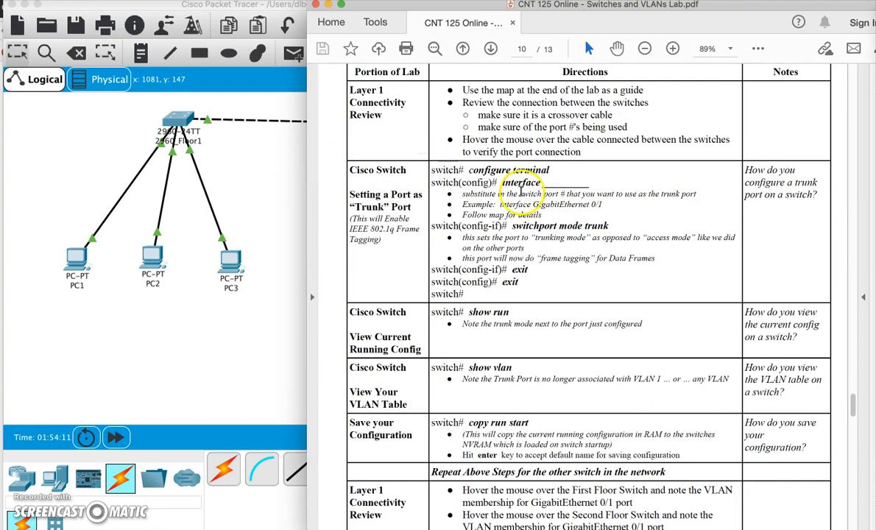
Open the 2960_Floor1 switch's command line and enter global configuration mode using ena and config t.
{"action": "left_click", "coordinate": [177, 117]}
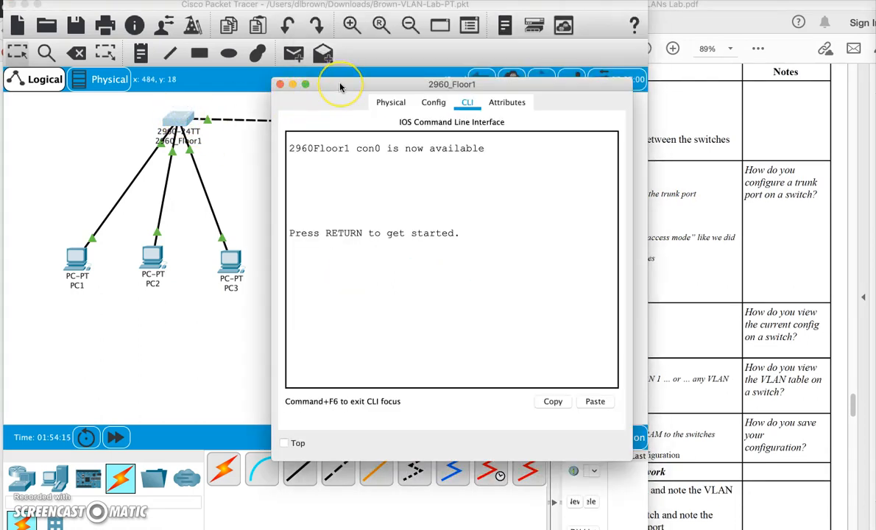
{"action": "left_click", "coordinate": [409, 217]}
{"action": "key", "text": "Return"}
{"action": "type", "text": "ena"}
{"action": "key", "text": "Return"}
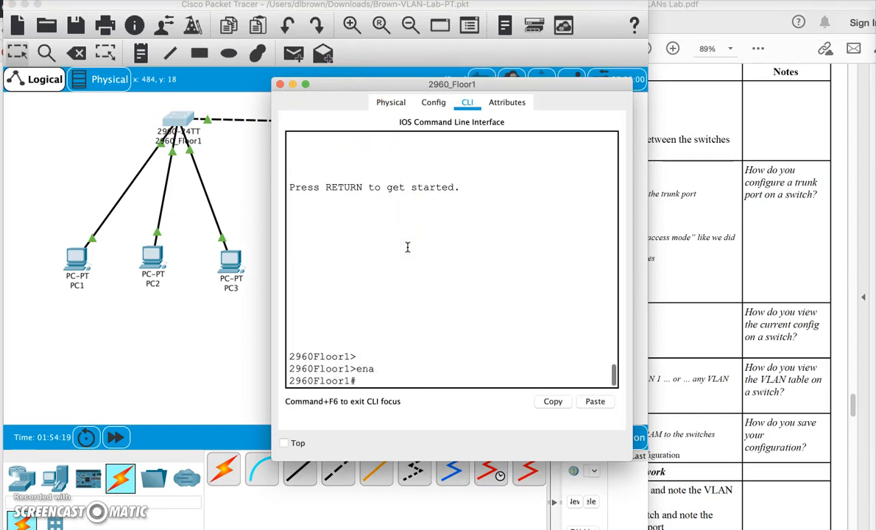
{"action": "type", "text": "config"}
{"action": "key", "text": "BackSpace"}
{"action": "key", "text": "BackSpace"}
{"action": "type", "text": "g t"}
{"action": "key", "text": "Return"}
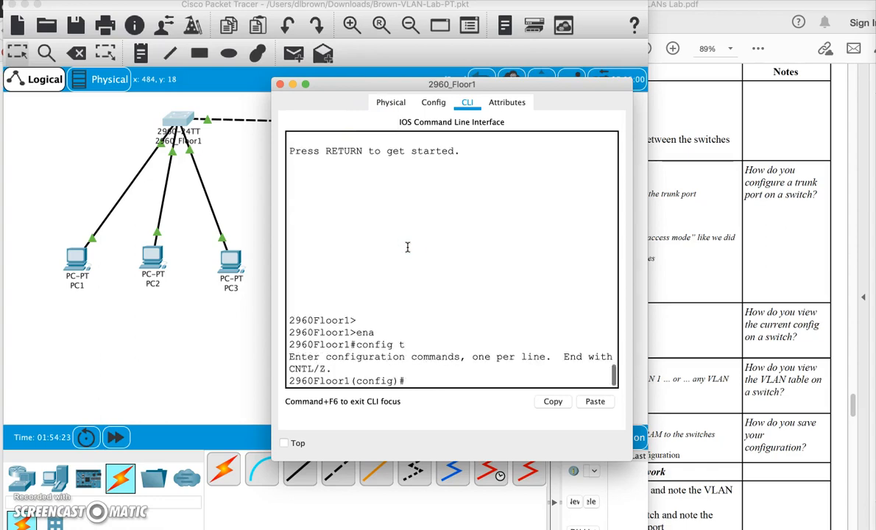
Check which port links 2960_Floor1 to the other switch, and enter interface configuration for gigabitEthernet 0/1 in its command line.
{"action": "left_click", "coordinate": [209, 120]}
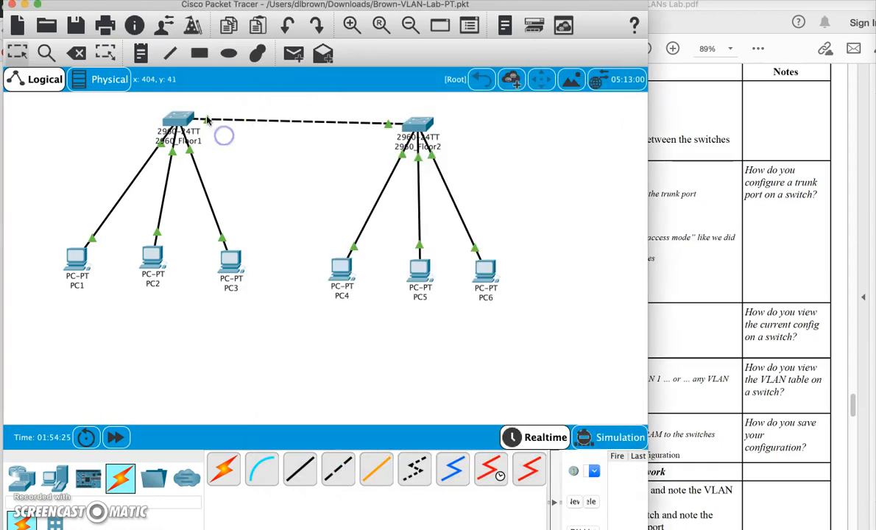
{"action": "mouse_move", "coordinate": [206, 119]}
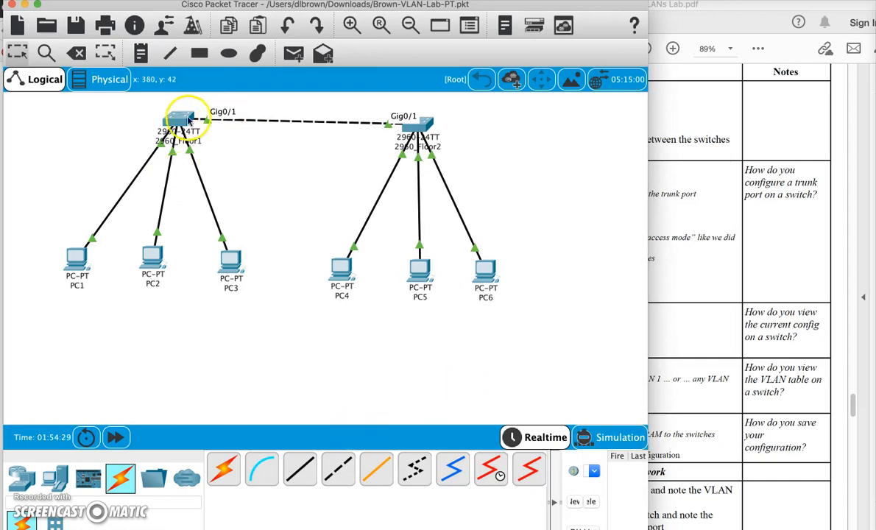
{"action": "left_click", "coordinate": [184, 116]}
{"action": "type", "text": "in"}
{"action": "key", "text": "Tab"}
{"action": "type", "text": "gio"}
{"action": "key", "text": "BackSpace"}
{"action": "type", "text": "a"}
{"action": "key", "text": "Tab"}
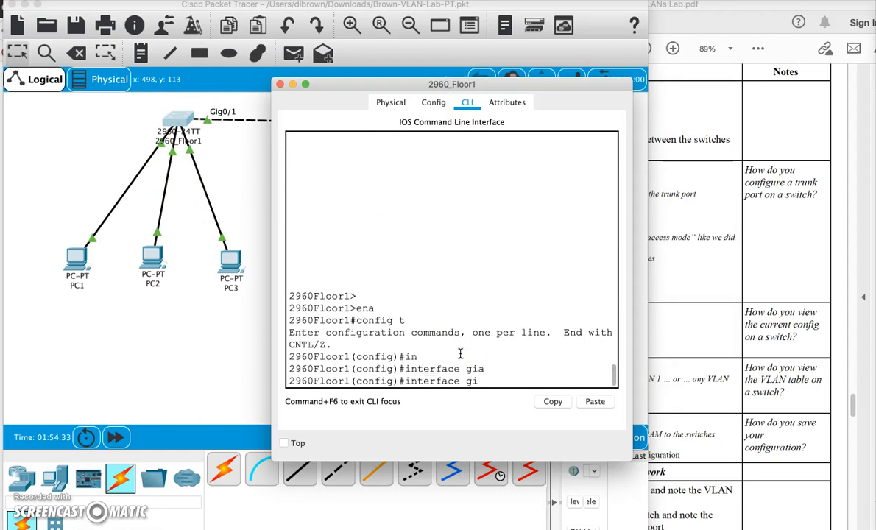
{"action": "type", "text": "g"}
{"action": "key", "text": "Tab"}
{"action": "type", "text": "0./"}
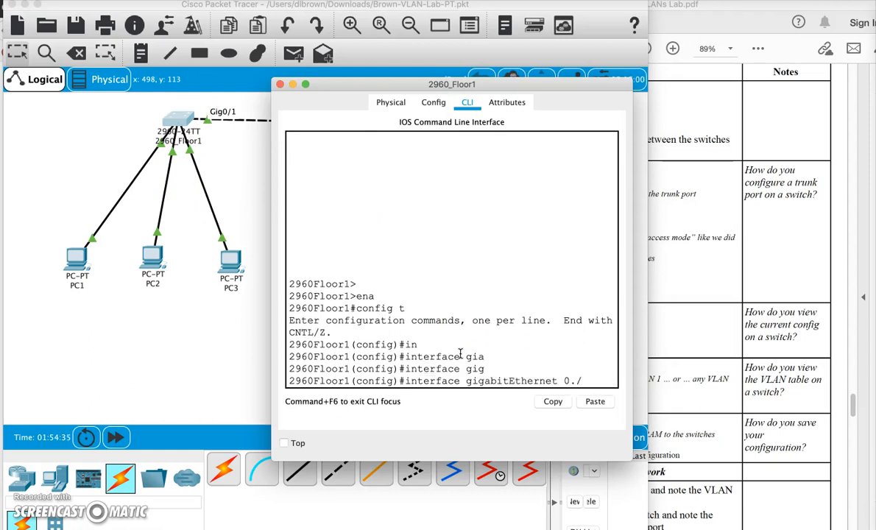
{"action": "type", "text": "1/1"}
{"action": "key", "text": "Return"}
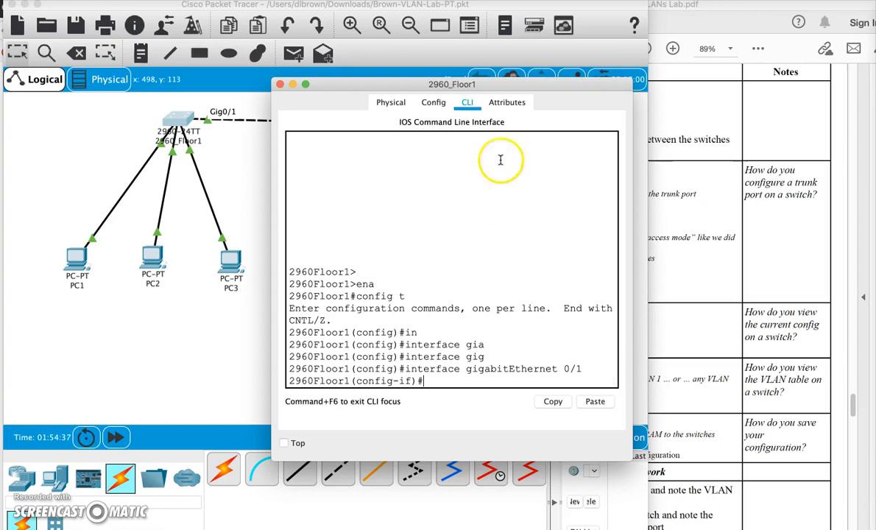
List the switchport mode options in a widened command-line window, and set the port with switchport mode trunk.
{"action": "left_click_drag", "start_coordinate": [529, 84], "coordinate": [523, 77]}
{"action": "type", "text": "switchport m"}
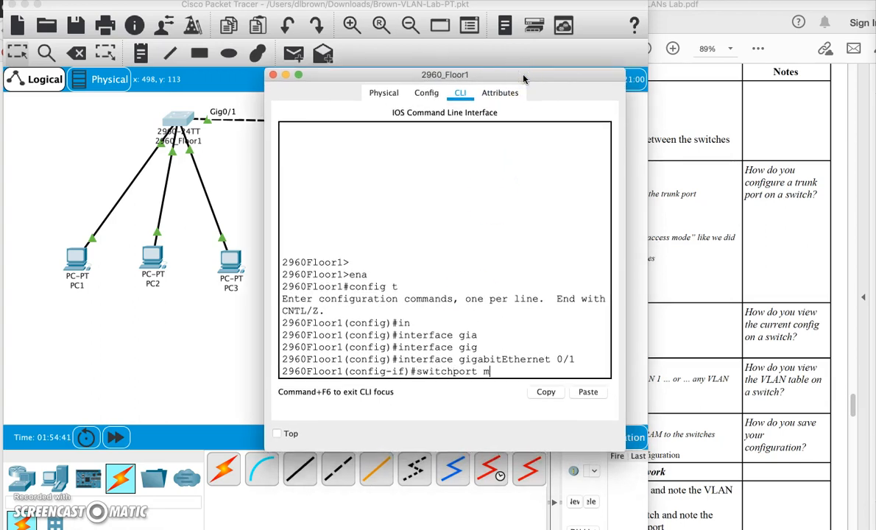
{"action": "type", "text": "ode ?"}
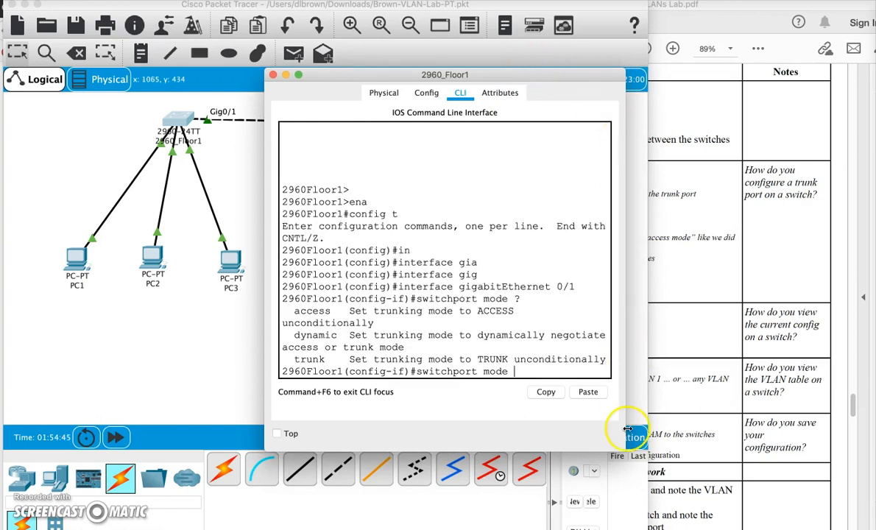
{"action": "left_click_drag", "start_coordinate": [623, 447], "coordinate": [812, 460]}
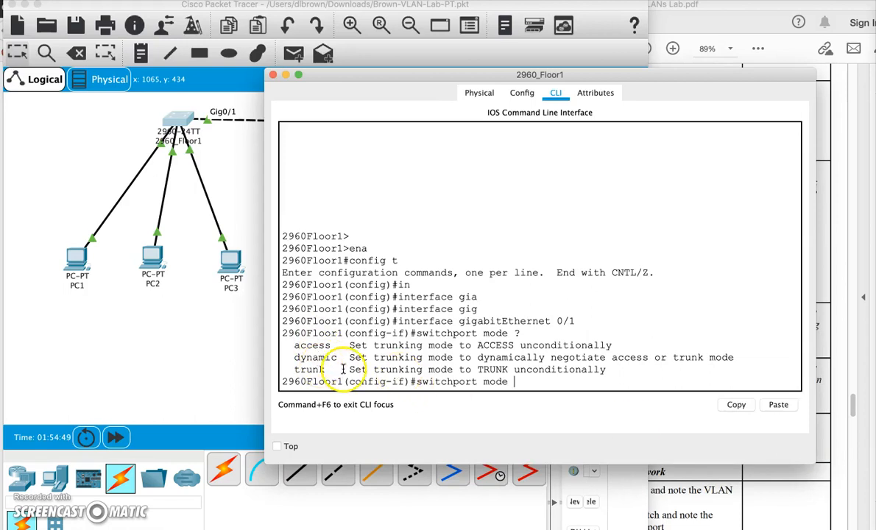
{"action": "left_click_drag", "start_coordinate": [295, 368], "coordinate": [617, 371]}
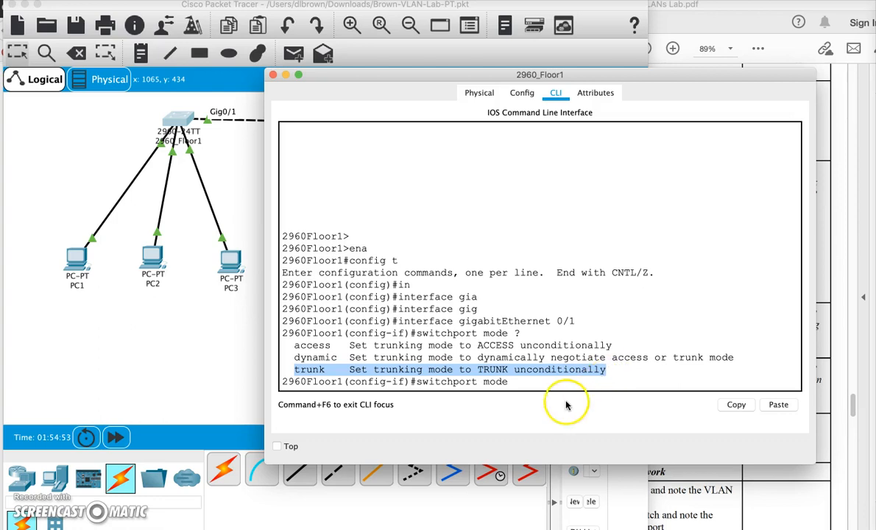
{"action": "left_click", "coordinate": [542, 385]}
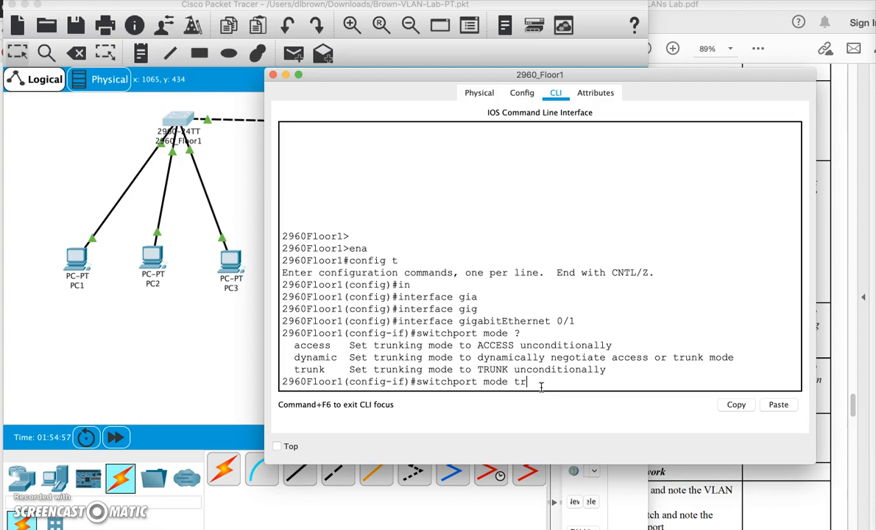
{"action": "type", "text": "trunk"}
{"action": "key", "text": "Return"}
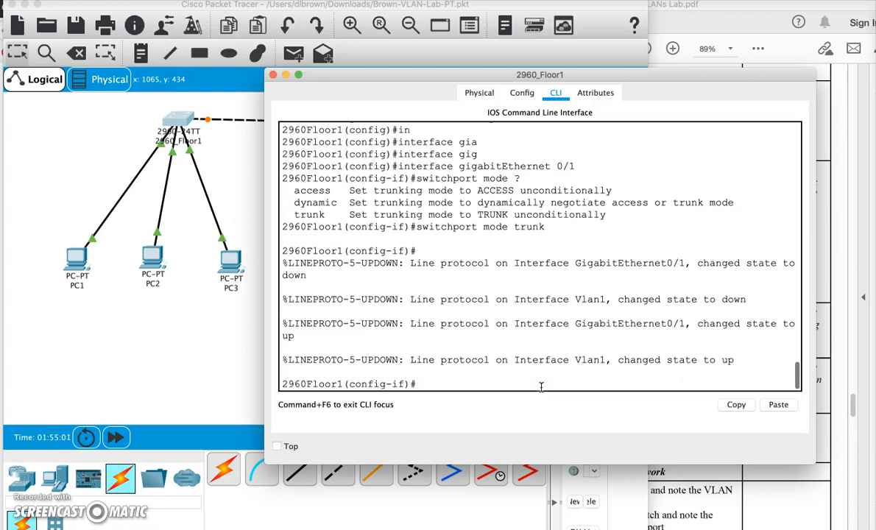
Exit interface and global configuration modes to return to the privileged prompt.
{"action": "type", "text": "exit"}
{"action": "key", "text": "Return"}
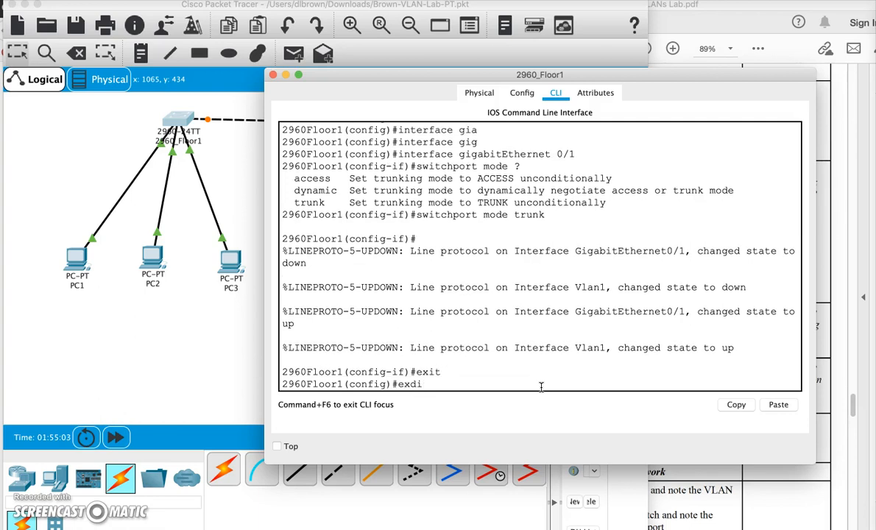
{"action": "type", "text": "exit"}
{"action": "key", "text": "Return"}
{"action": "key", "text": "Return"}
Display the running configuration with sh run and examine the GigabitEthernet0/1 entry for its trunk setting.
{"action": "type", "text": "sh run"}
{"action": "key", "text": "Return"}
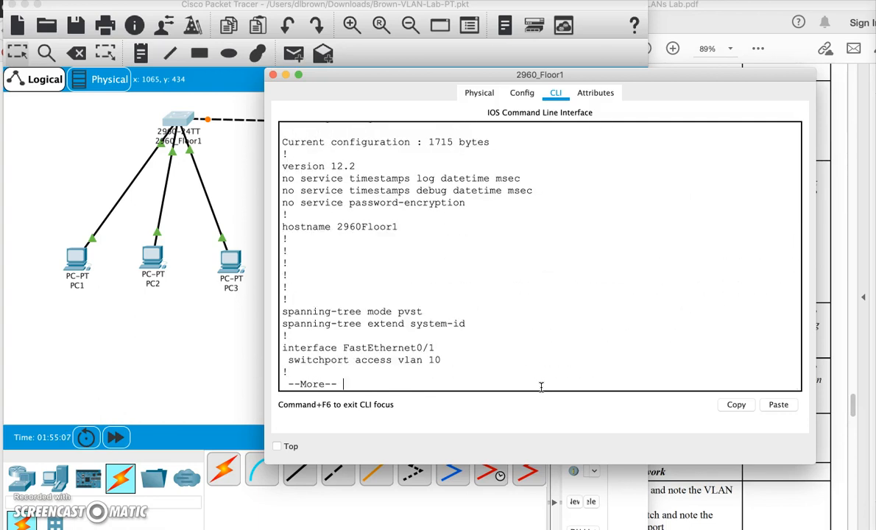
{"action": "key", "text": "space"}
{"action": "key", "text": "space"}
{"action": "key", "text": "space"}
{"action": "key", "text": "space"}
{"action": "left_click", "coordinate": [540, 297]}
{"action": "scroll", "coordinate": [513, 298], "scroll_direction": "up", "scroll_amount": 2}
{"action": "scroll", "coordinate": [513, 298], "scroll_direction": "up", "scroll_amount": 1}
{"action": "left_click_drag", "start_coordinate": [417, 214], "coordinate": [263, 204]}
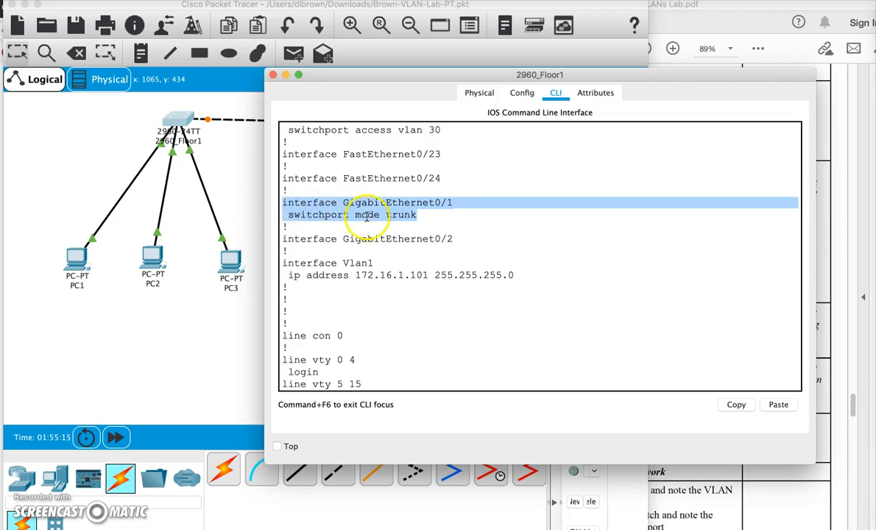
{"action": "left_click", "coordinate": [430, 305]}
{"action": "key", "text": "space"}
Display the VLAN table with sh vlan and examine the ports assigned to the default VLAN 1.
{"action": "type", "text": "s"}
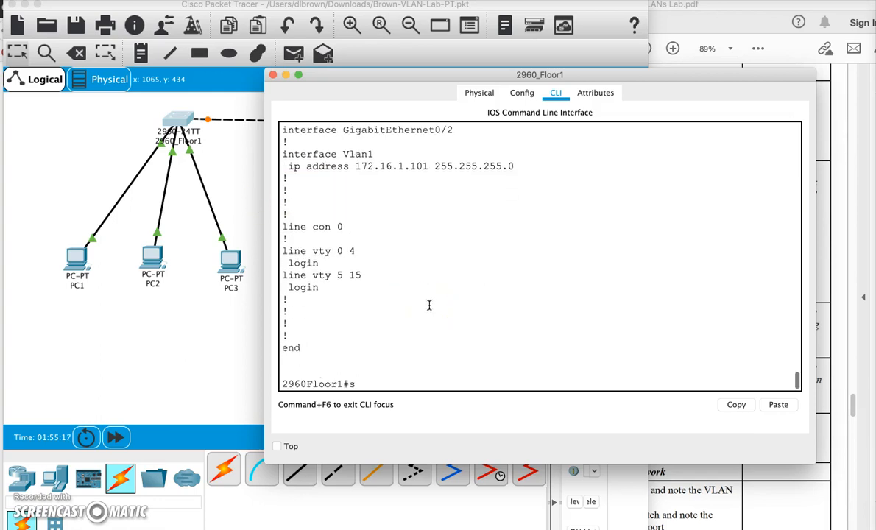
{"action": "type", "text": "h vlan"}
{"action": "key", "text": "Return"}
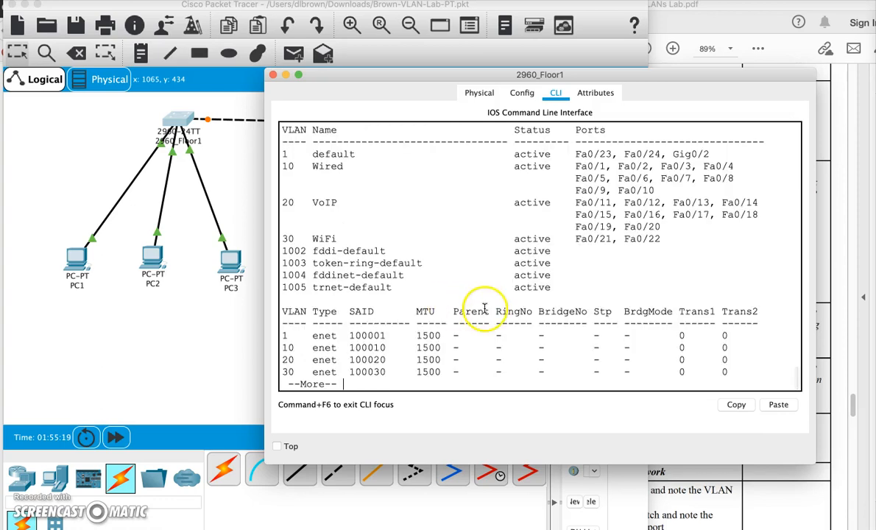
{"action": "left_click_drag", "start_coordinate": [710, 154], "coordinate": [648, 151]}
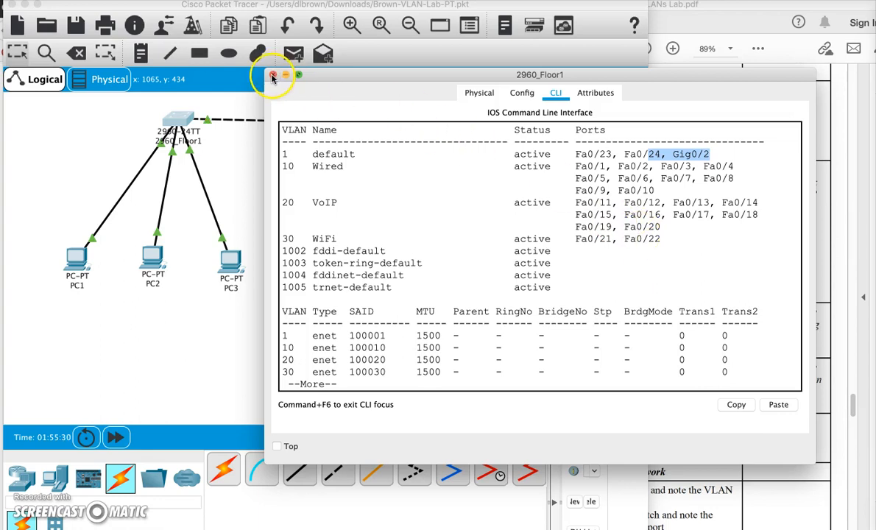
{"action": "left_click", "coordinate": [391, 207]}
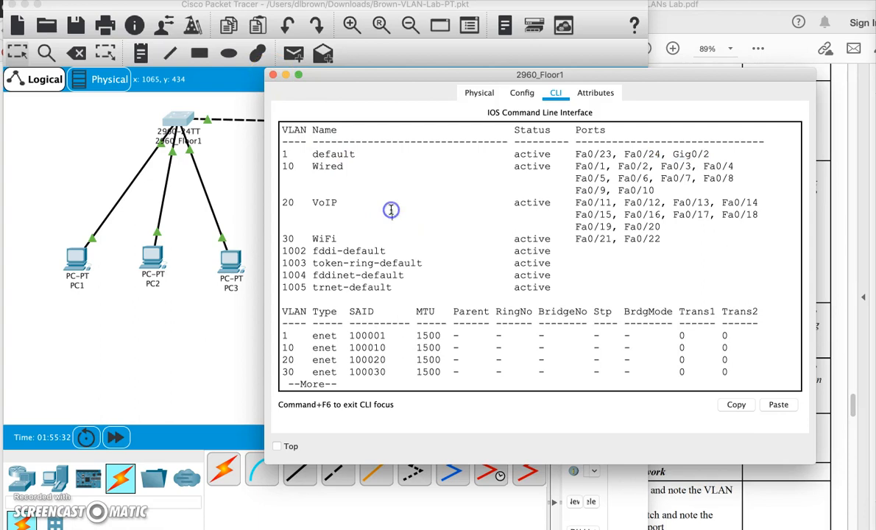
Save the first-floor switch's configuration with copy run start, accepting the startup-config filename, and save the network file.
{"action": "key", "text": "space"}
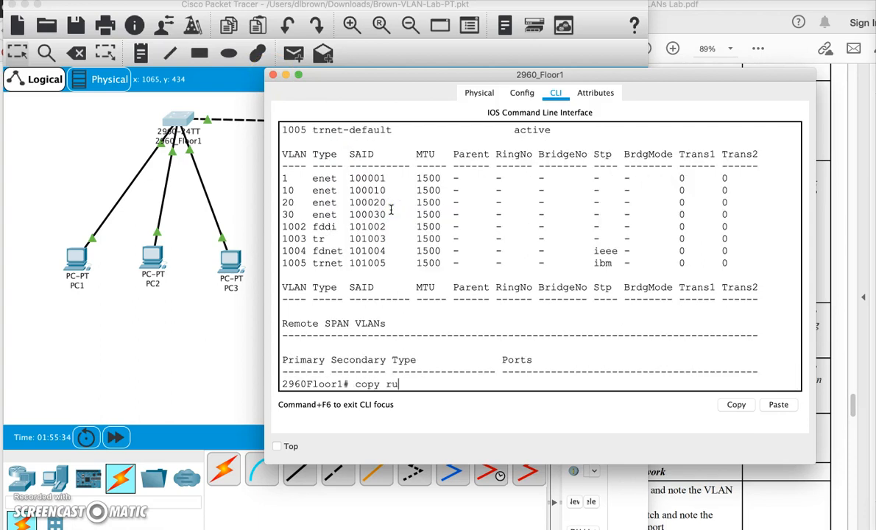
{"action": "key", "text": "BackSpace"}
{"action": "key", "text": "BackSpace"}
{"action": "key", "text": "BackSpace"}
{"action": "key", "text": "BackSpace"}
{"action": "type", "text": "start"}
{"action": "key", "text": "Return"}
{"action": "key", "text": "Return"}
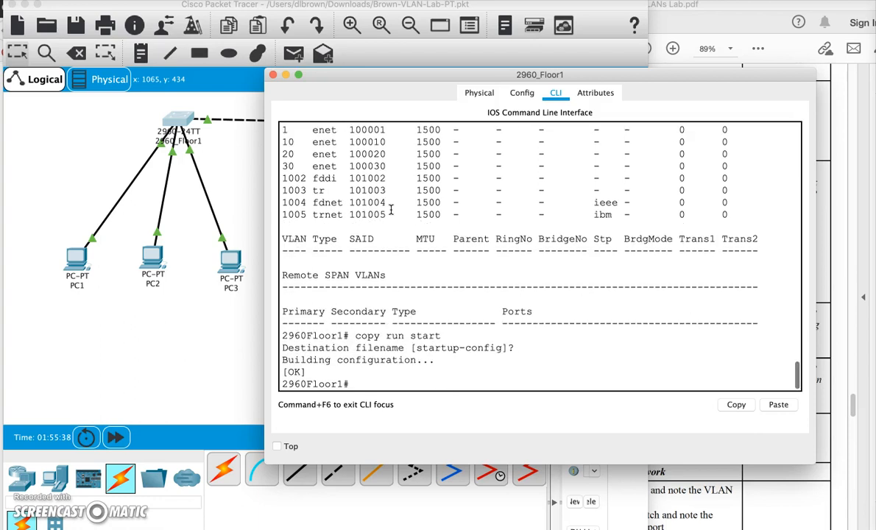
{"action": "left_click", "coordinate": [273, 75]}
{"action": "left_click", "coordinate": [75, 25]}
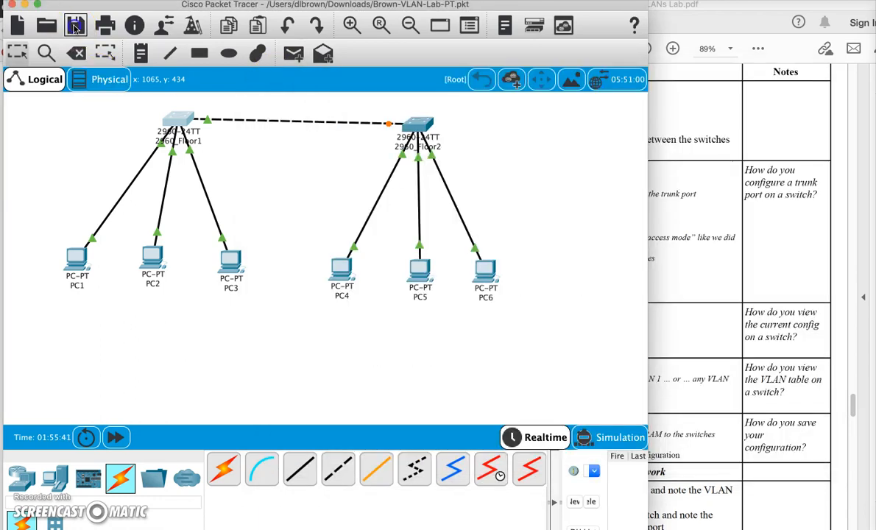
Open the 2960_Floor2 switch's command line and enter global configuration mode with ena and config t.
{"action": "left_click", "coordinate": [418, 126]}
{"action": "left_click", "coordinate": [507, 222]}
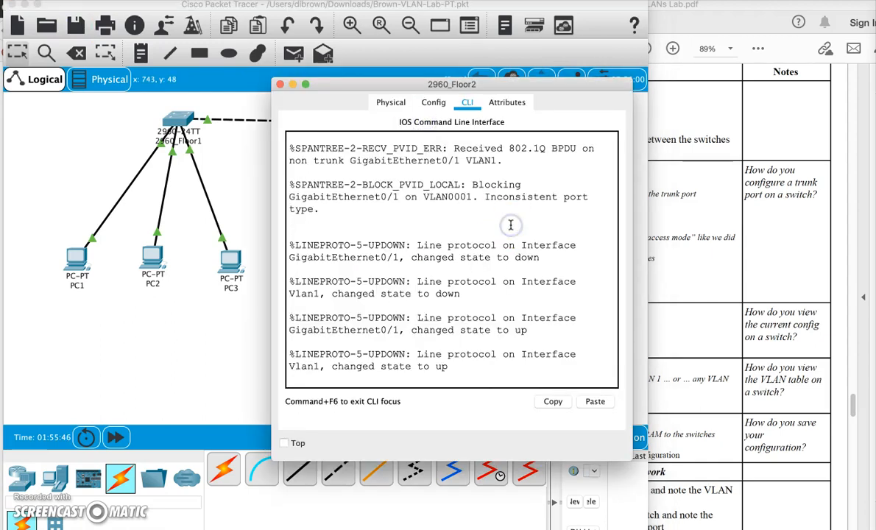
{"action": "key", "text": "Return"}
{"action": "key", "text": "Return"}
{"action": "key", "text": "Return"}
{"action": "type", "text": "c"}
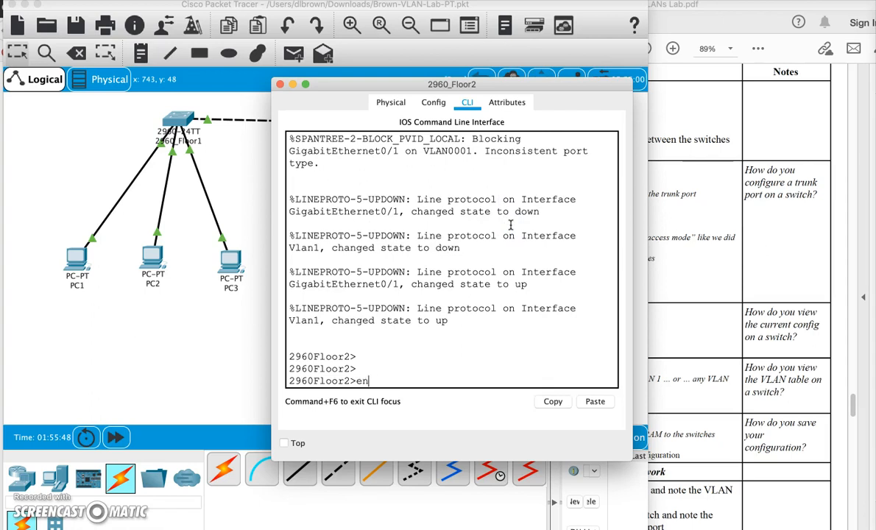
{"action": "type", "text": "na"}
{"action": "key", "text": "Return"}
{"action": "type", "text": "config t"}
{"action": "key", "text": "Return"}
Enter interface configuration mode for gigabitEthernet 0/1 on the second-floor switch.
{"action": "type", "text": "in"}
{"action": "key", "text": "Tab"}
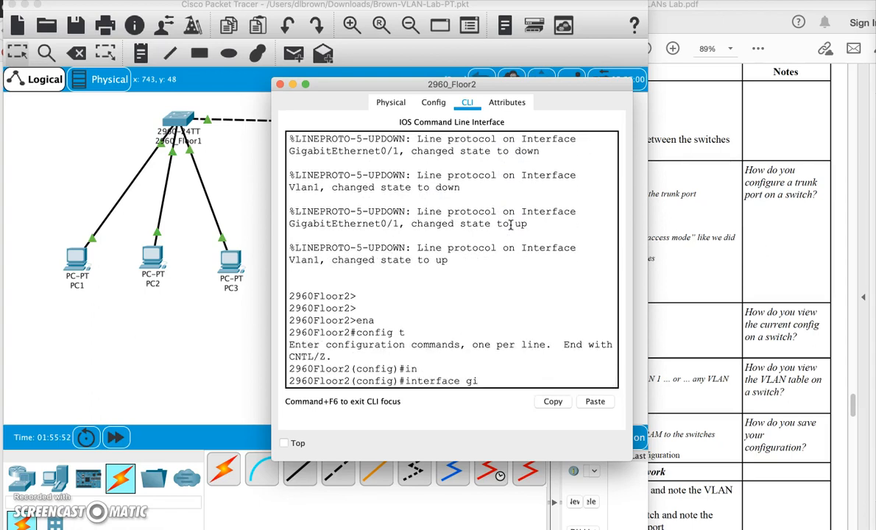
{"action": "type", "text": "gig"}
{"action": "key", "text": "Tab"}
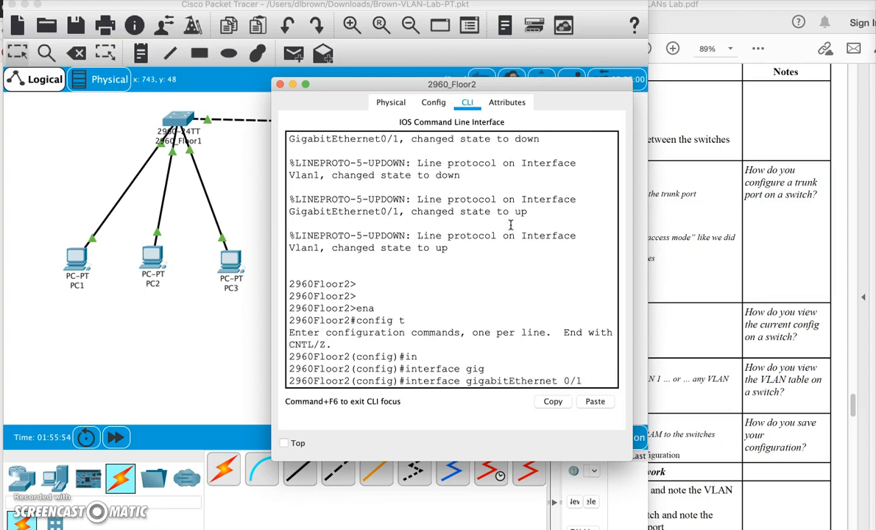
{"action": "type", "text": "0/1"}
{"action": "key", "text": "Return"}
Check the port labels on the cable between the two switches, and return to the second-floor switch's command line.
{"action": "left_click_drag", "start_coordinate": [515, 84], "coordinate": [755, 124]}
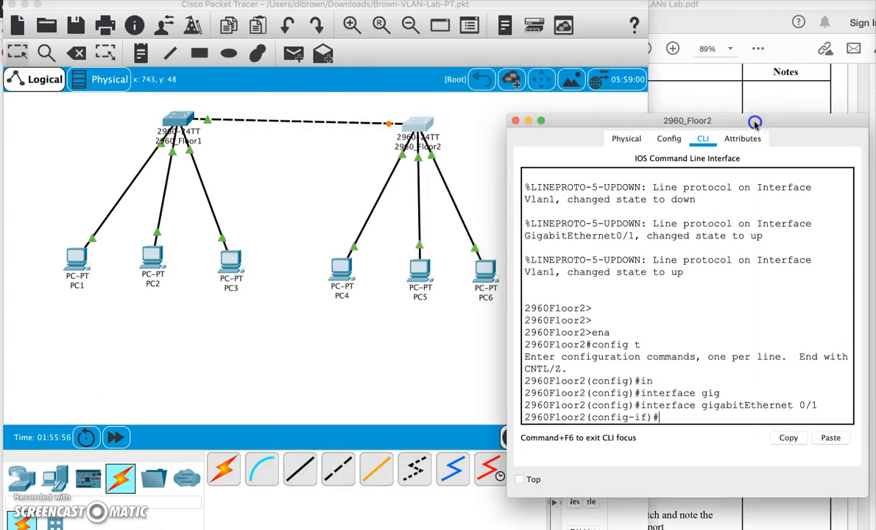
{"action": "left_click", "coordinate": [389, 125]}
{"action": "mouse_move", "coordinate": [389, 125]}
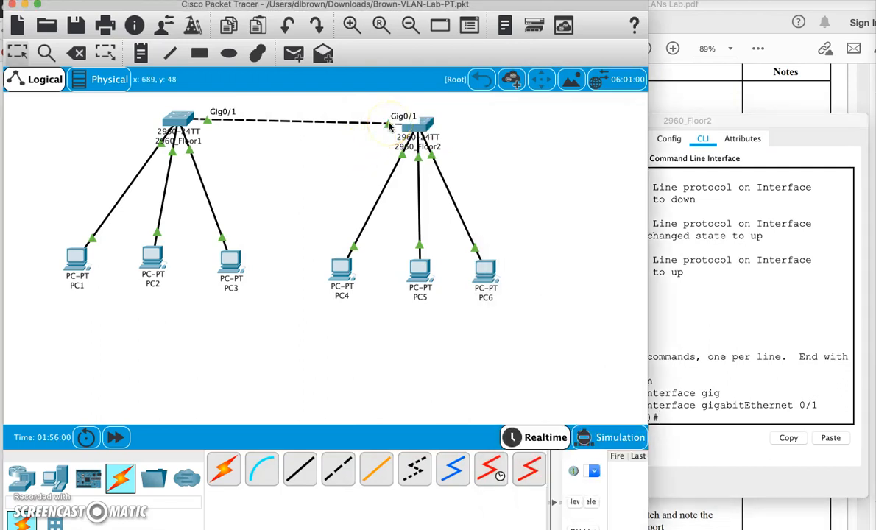
{"action": "left_click", "coordinate": [759, 135]}
{"action": "left_click_drag", "start_coordinate": [757, 123], "coordinate": [659, 117]}
{"action": "left_click", "coordinate": [589, 142]}
Set the second-floor switch's port with switchport mode trunk, and exit to the privileged prompt.
{"action": "type", "text": "switchport mode tr"}
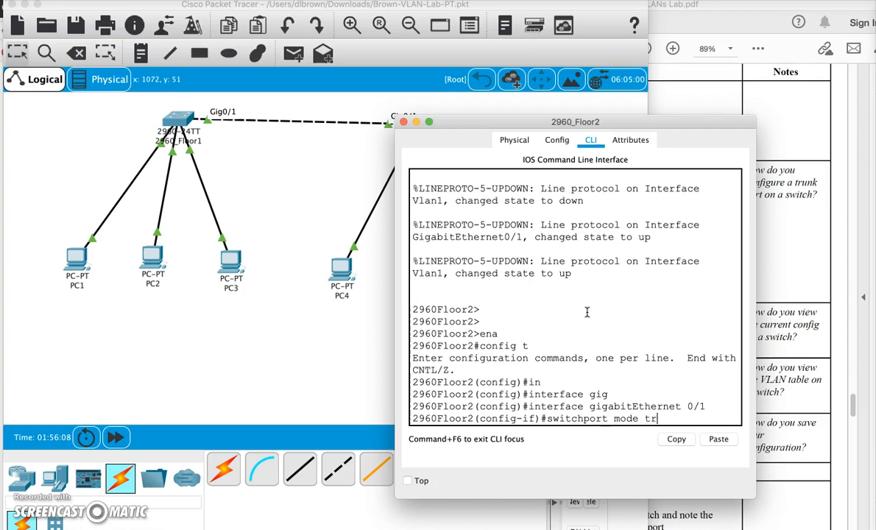
{"action": "type", "text": "unk"}
{"action": "key", "text": "Return"}
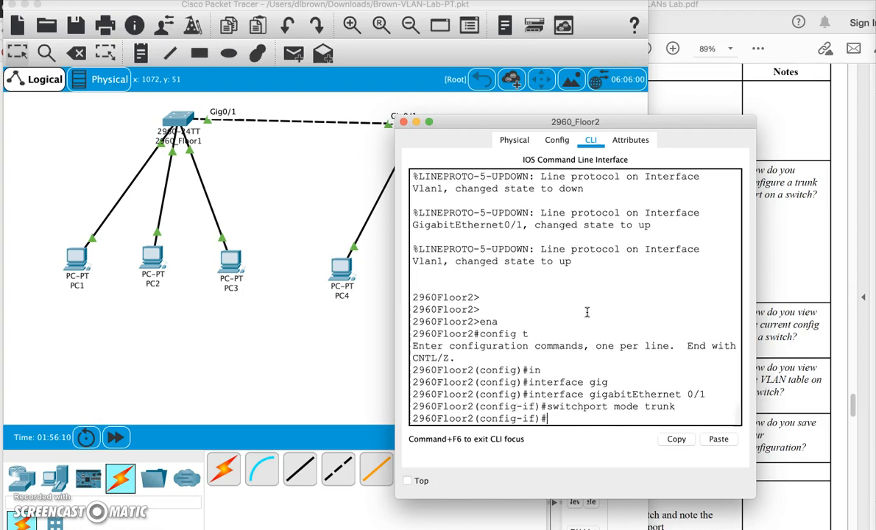
{"action": "type", "text": "exit"}
{"action": "key", "text": "Return"}
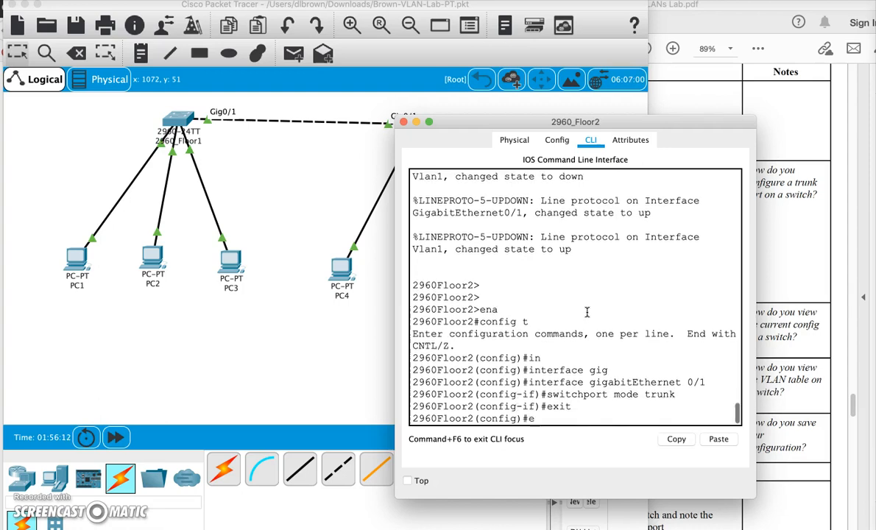
{"action": "type", "text": "exit"}
{"action": "key", "text": "Return"}
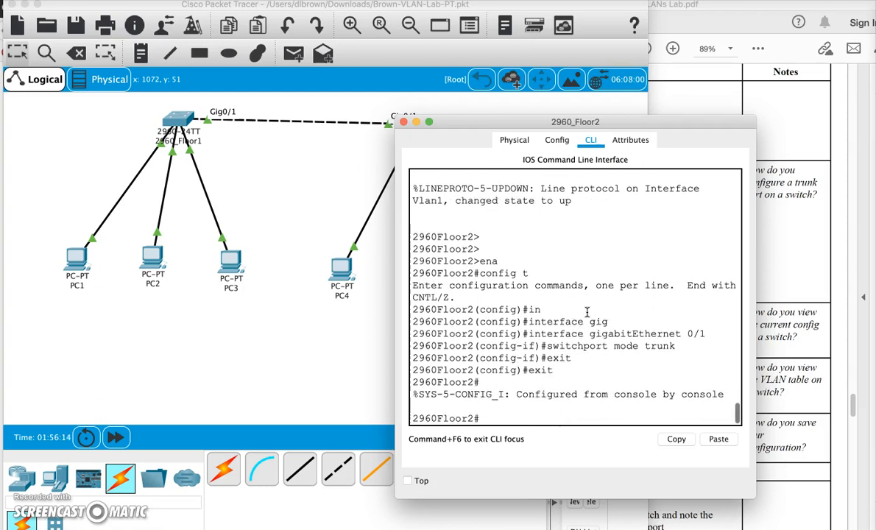
Display the second-floor switch's running configuration and examine the GigabitEthernet0/1 entry for its trunk mode.
{"action": "key", "text": "Return"}
{"action": "key", "text": "space"}
{"action": "key", "text": "space"}
{"action": "key", "text": "space"}
{"action": "left_click", "coordinate": [568, 358]}
{"action": "key", "text": "space"}
{"action": "left_click", "coordinate": [585, 177]}
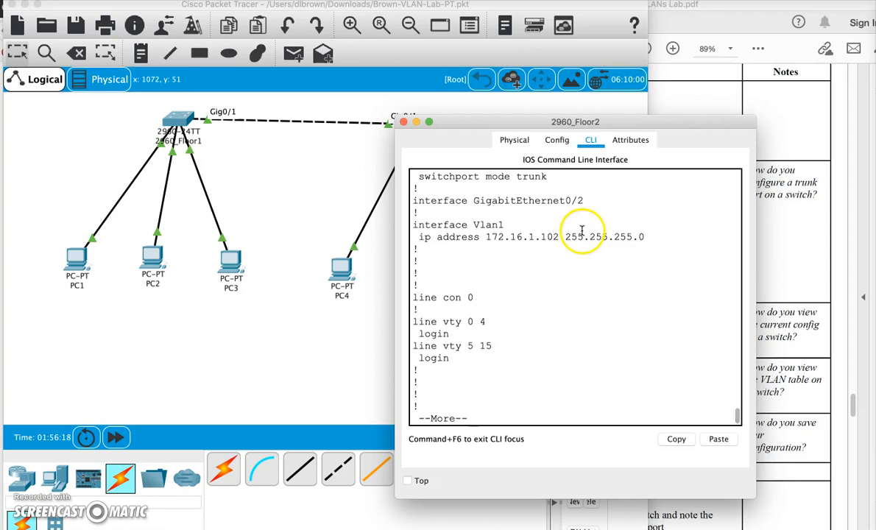
{"action": "scroll", "coordinate": [584, 231], "scroll_direction": "up", "scroll_amount": 4}
{"action": "left_click_drag", "start_coordinate": [549, 260], "coordinate": [397, 251]}
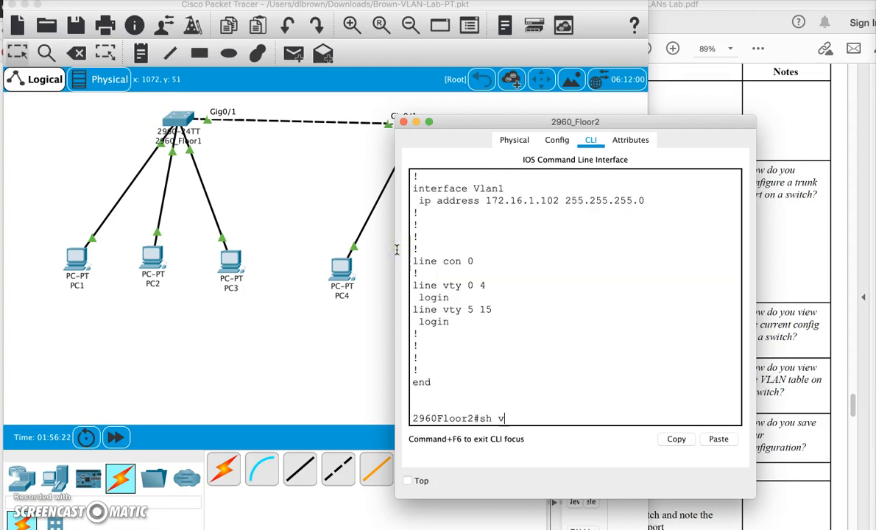
Display the second-floor switch's VLAN table with sh vlan in an enlarged window, and examine the ports assigned to each VLAN.
{"action": "type", "text": "sh vlan"}
{"action": "key", "text": "Return"}
{"action": "left_click", "coordinate": [435, 228]}
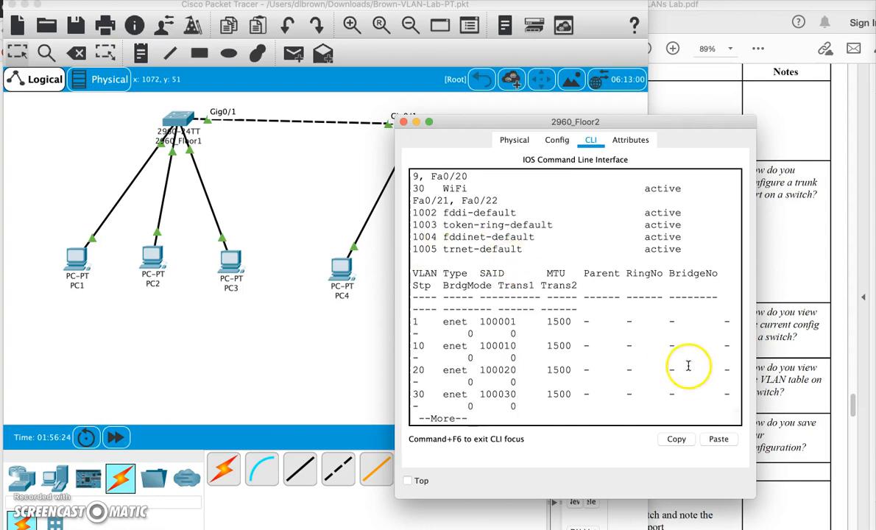
{"action": "left_click_drag", "start_coordinate": [753, 510], "coordinate": [844, 527]}
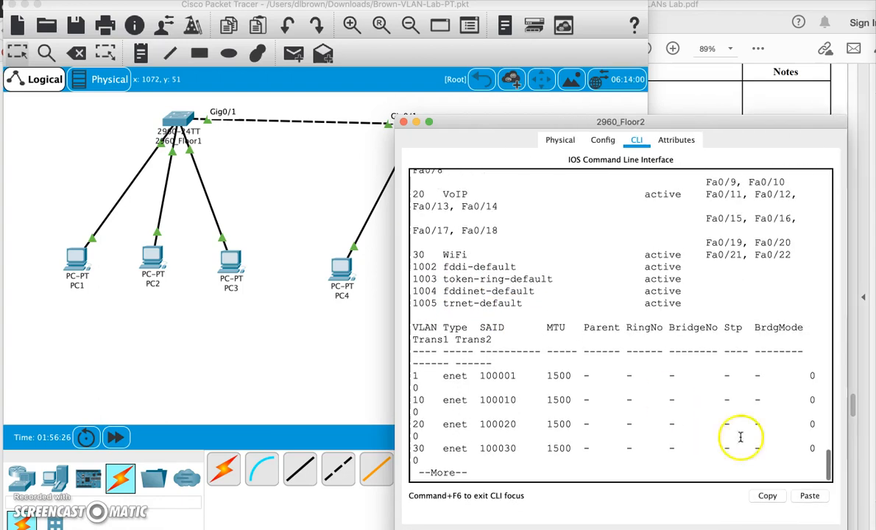
{"action": "scroll", "coordinate": [729, 412], "scroll_direction": "up", "scroll_amount": 3}
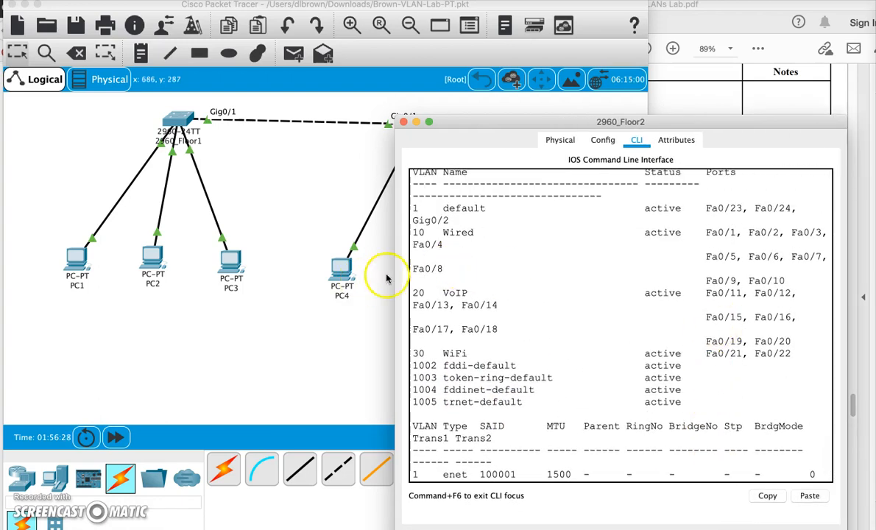
{"action": "left_click_drag", "start_coordinate": [395, 274], "coordinate": [257, 272]}
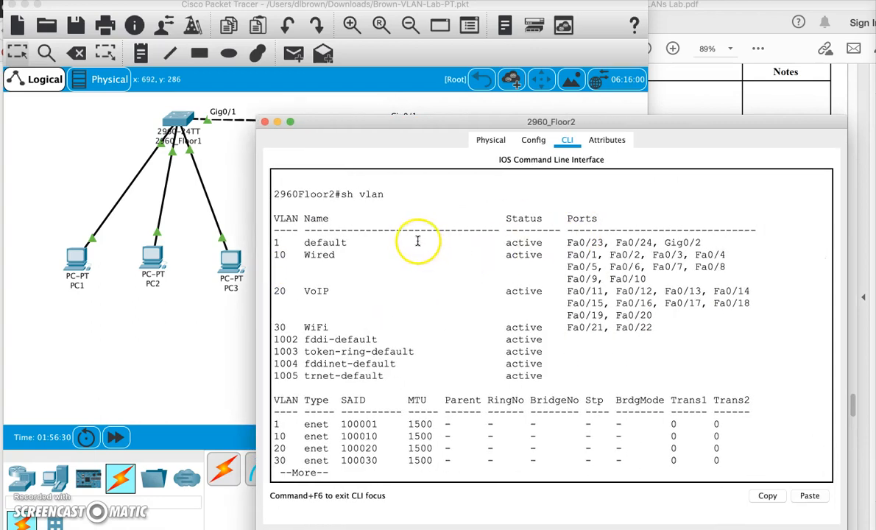
{"action": "left_click_drag", "start_coordinate": [397, 242], "coordinate": [710, 318]}
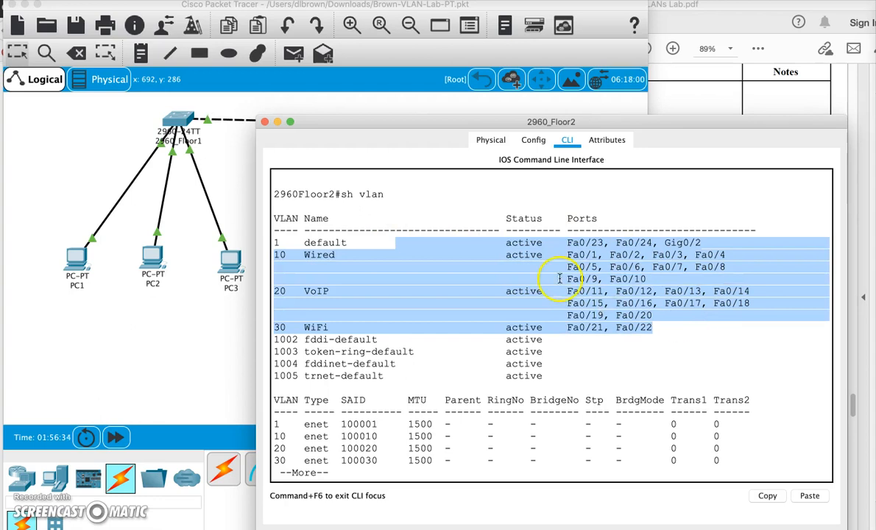
{"action": "key", "text": "space"}
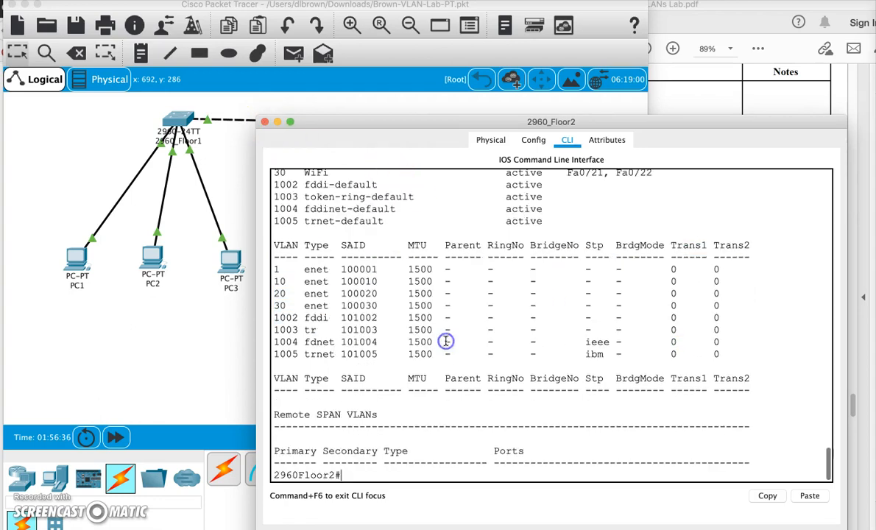
Save the second-floor switch's configuration with copy run start, accepting the startup-config filename, and close its window.
{"action": "type", "text": "copy run start"}
{"action": "key", "text": "Return"}
{"action": "key", "text": "Return"}
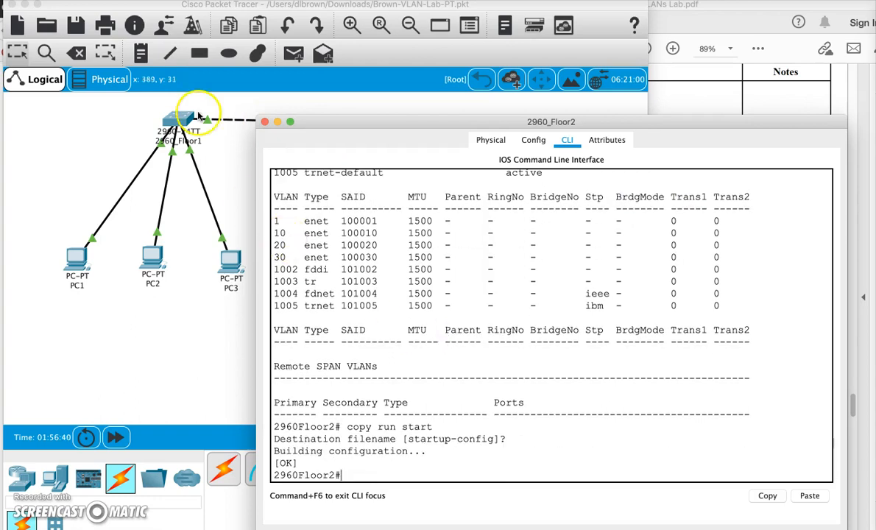
{"action": "left_click", "coordinate": [264, 122]}
Consult the lab PDF's final Layer 1 Connectivity Review and inspect the GigabitEthernet 0/1 VLAN membership on both floor switches.
{"action": "left_click", "coordinate": [793, 139]}
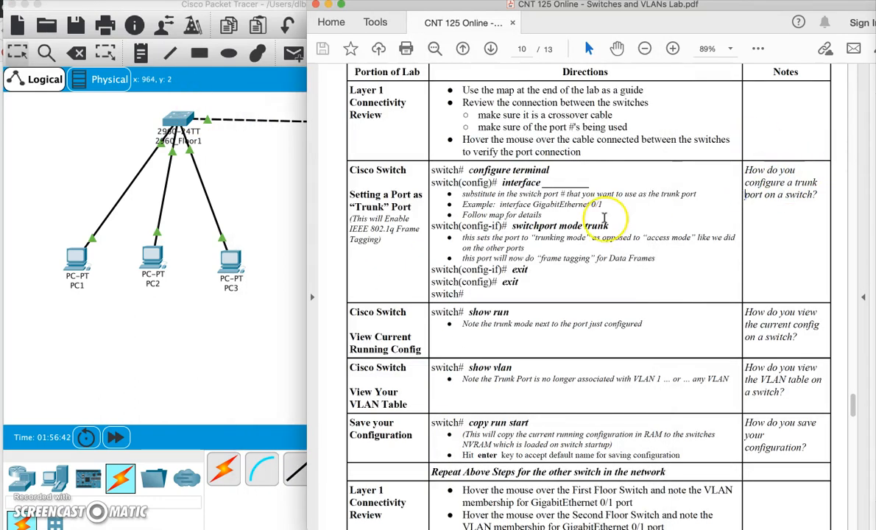
{"action": "scroll", "coordinate": [604, 218], "scroll_direction": "down", "scroll_amount": 2}
{"action": "scroll", "coordinate": [604, 217], "scroll_direction": "down", "scroll_amount": 1}
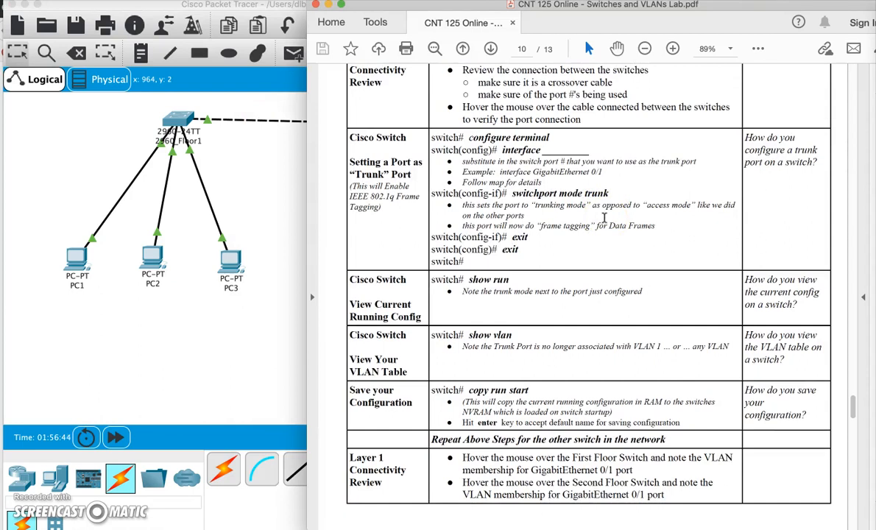
{"action": "scroll", "coordinate": [605, 217], "scroll_direction": "down", "scroll_amount": 10}
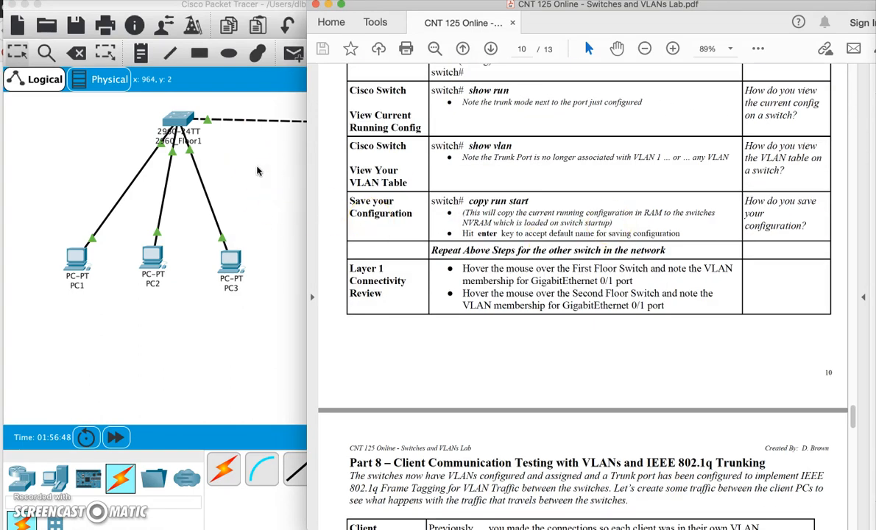
{"action": "left_click", "coordinate": [248, 190]}
{"action": "left_click", "coordinate": [180, 127]}
{"action": "mouse_move", "coordinate": [179, 123]}
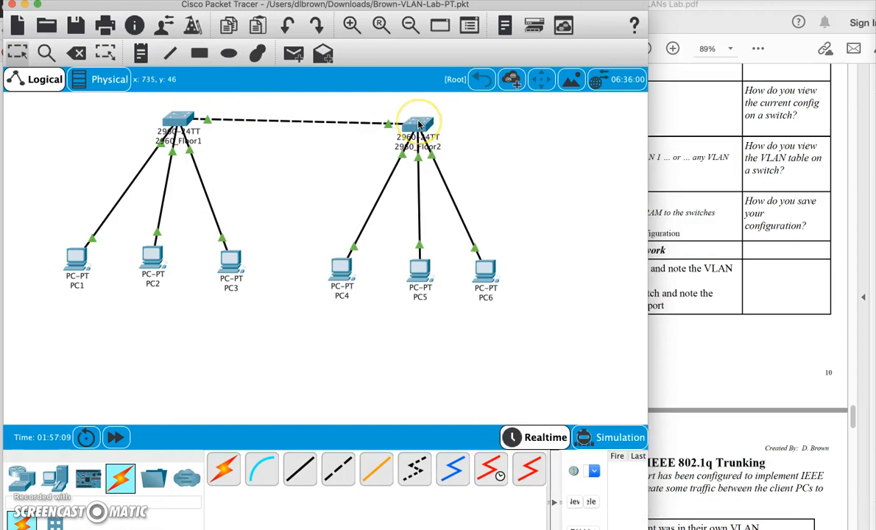
{"action": "mouse_move", "coordinate": [419, 126]}
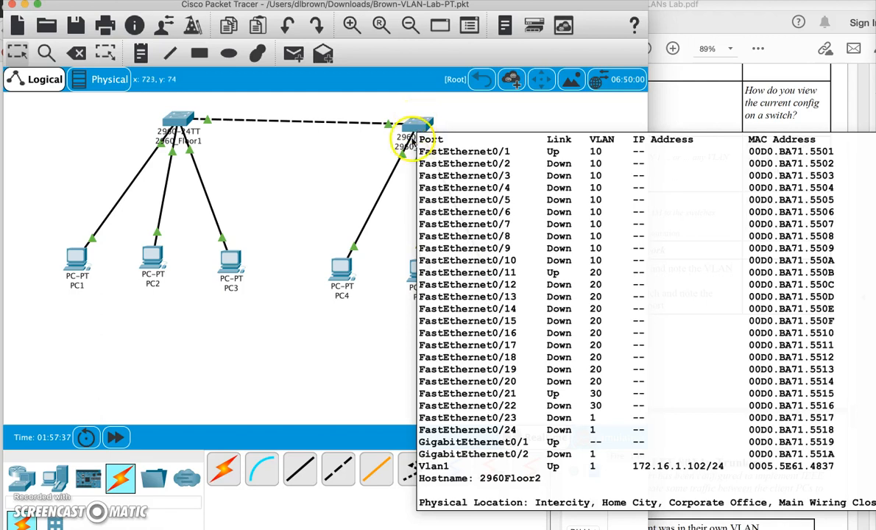
{"action": "mouse_move", "coordinate": [356, 242]}
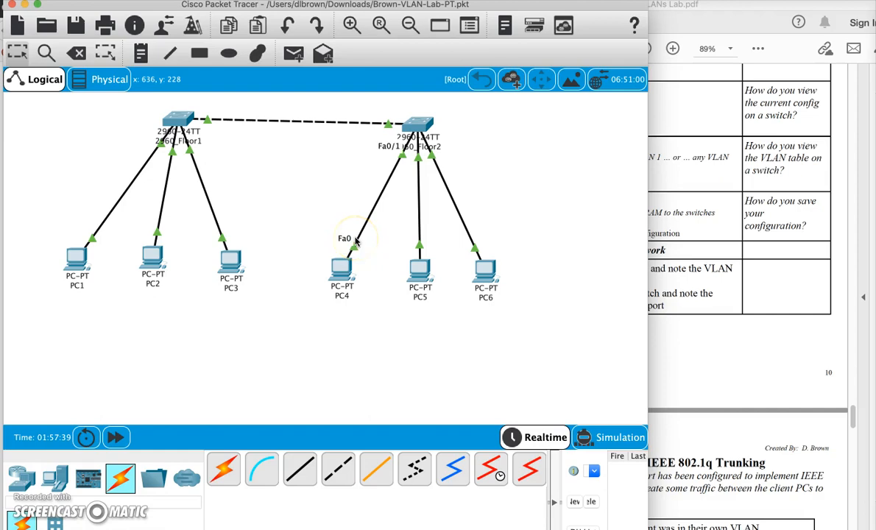
Read the Part 8 client communication test directions in the lab PDF, and return to the network topology.
{"action": "left_click", "coordinate": [700, 190]}
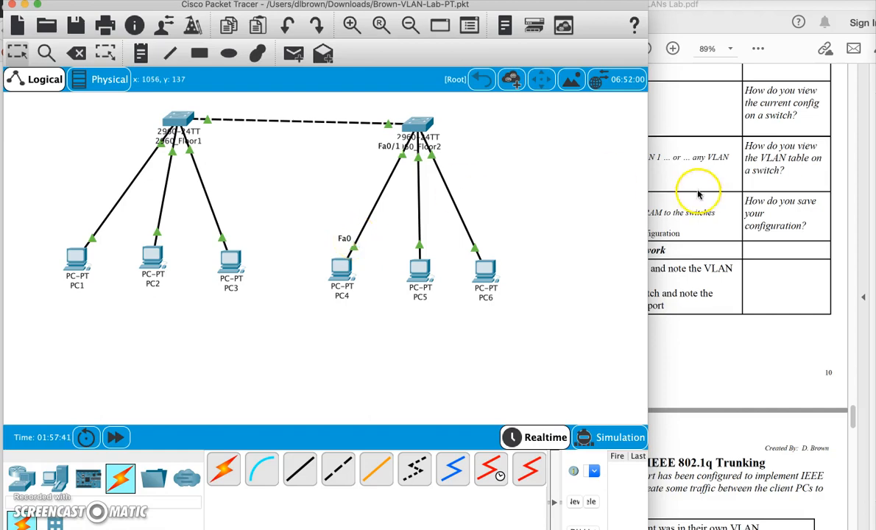
{"action": "scroll", "coordinate": [708, 197], "scroll_direction": "down", "scroll_amount": 5}
{"action": "scroll", "coordinate": [709, 200], "scroll_direction": "down", "scroll_amount": 5}
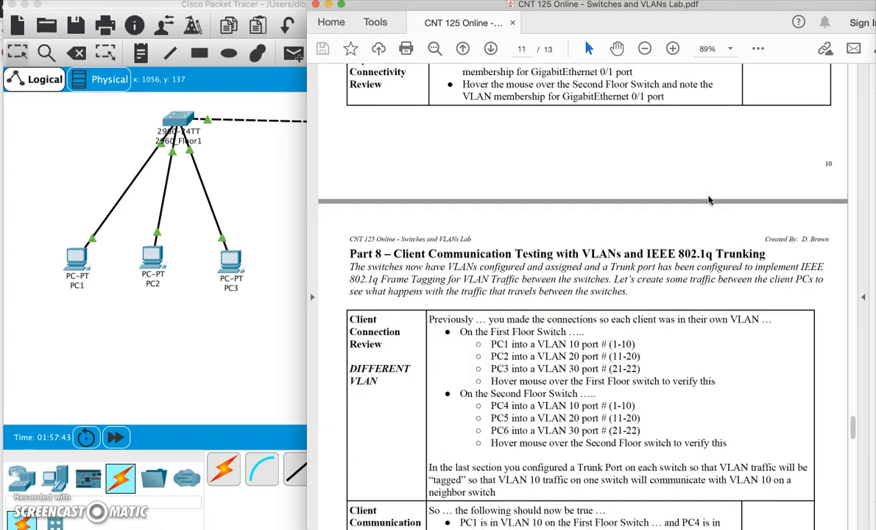
{"action": "left_click", "coordinate": [342, 198]}
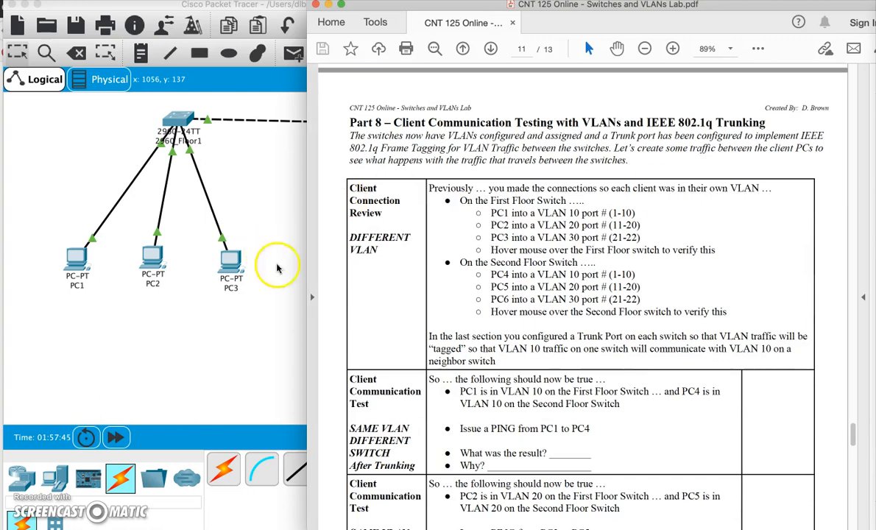
{"action": "left_click", "coordinate": [243, 316]}
{"action": "left_click", "coordinate": [81, 282]}
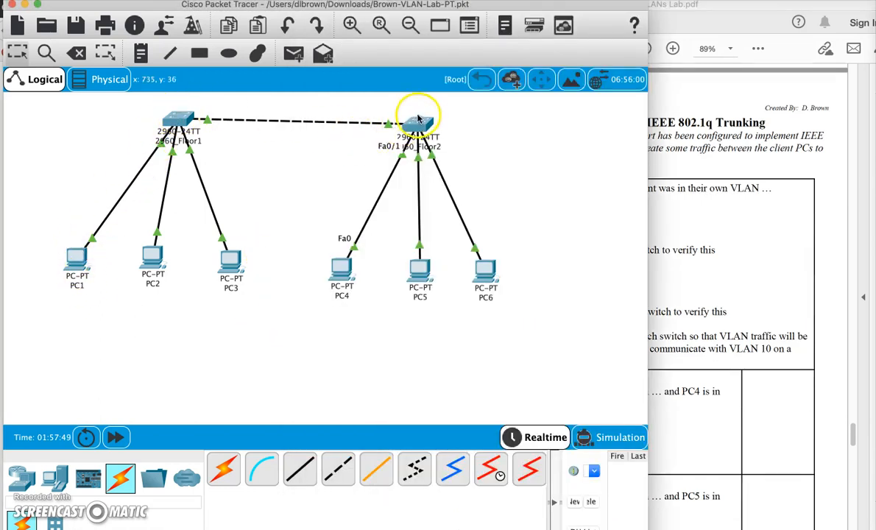
Ping 172.16.1.204 from PC1's Command Prompt to test communication with PC4, and close the PC1 window.
{"action": "left_click", "coordinate": [75, 259]}
{"action": "left_click", "coordinate": [561, 157]}
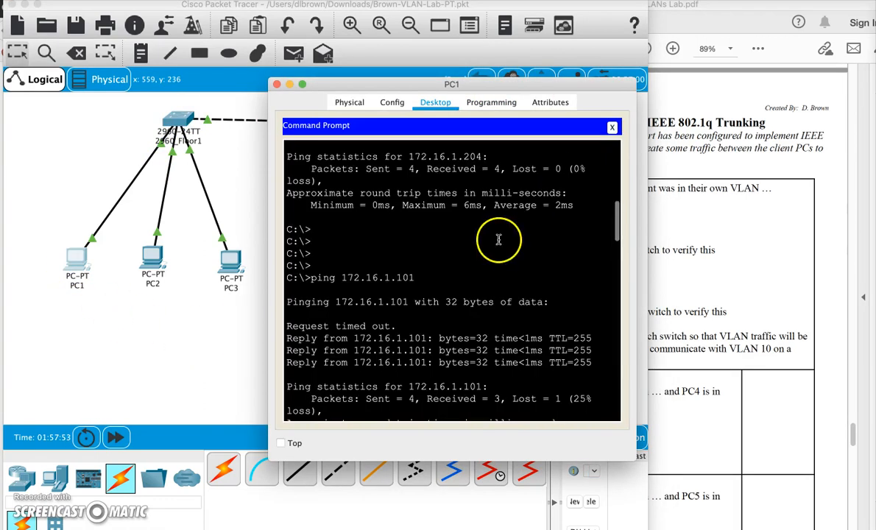
{"action": "key", "text": "Return"}
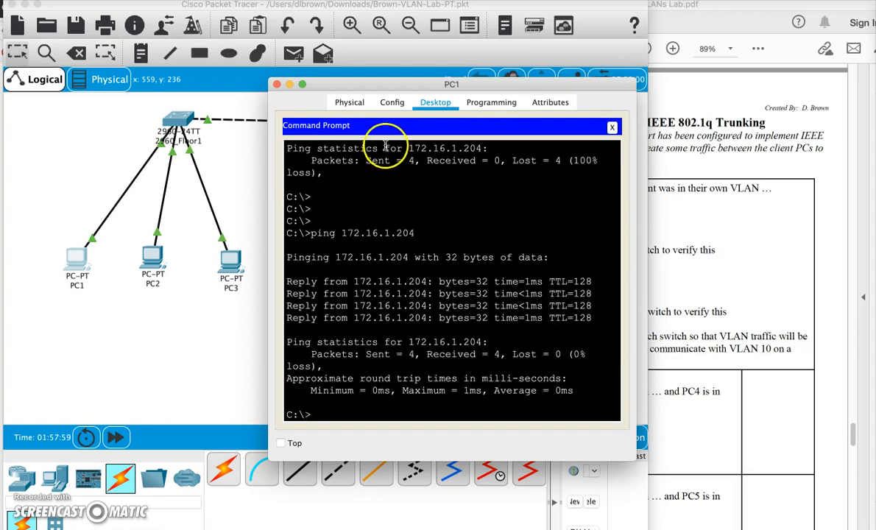
{"action": "left_click", "coordinate": [277, 85]}
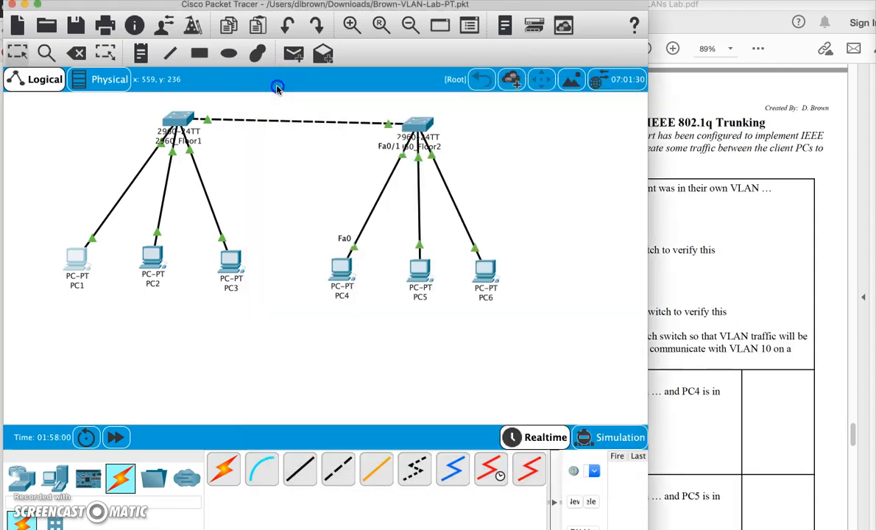
Ping 172.16.1.205 from PC2's Command Prompt to test communication with PC5, and close the PC2 window.
{"action": "left_click", "coordinate": [155, 265]}
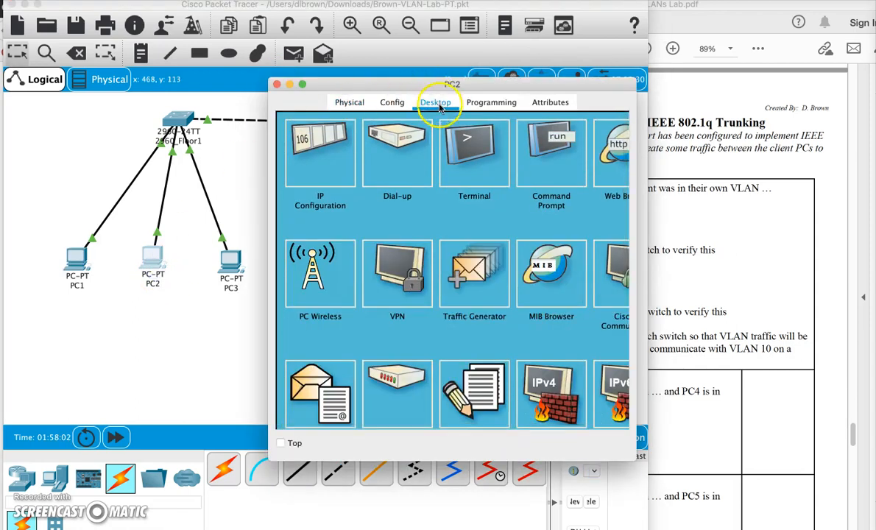
{"action": "left_click", "coordinate": [529, 148]}
{"action": "key", "text": "Up"}
{"action": "key", "text": "Return"}
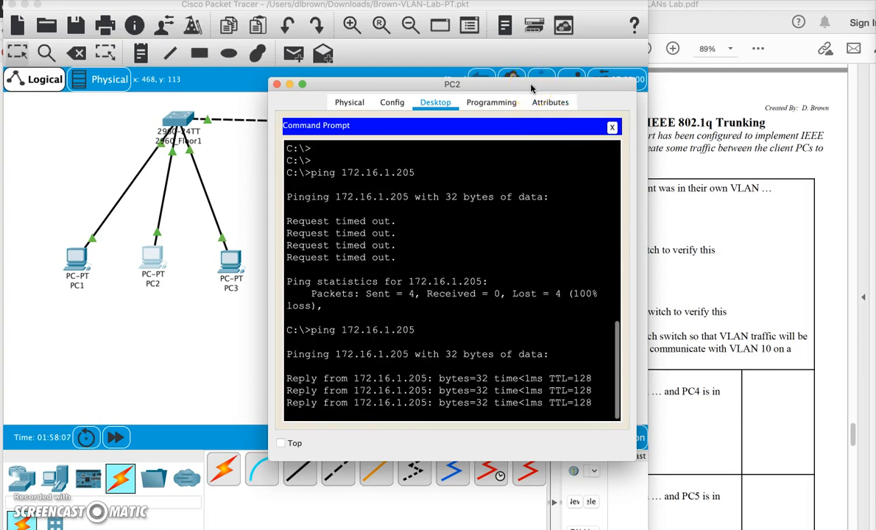
{"action": "left_click_drag", "start_coordinate": [532, 88], "coordinate": [472, 95]}
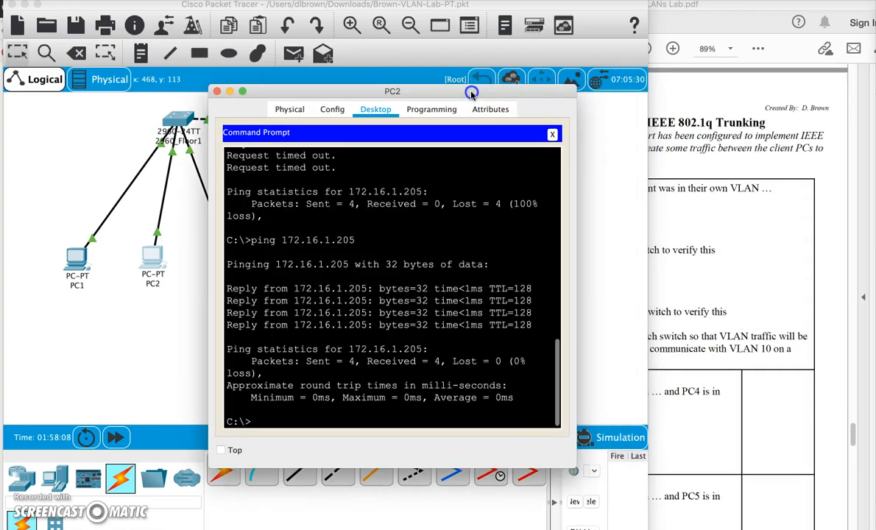
{"action": "left_click", "coordinate": [217, 91]}
Ping 172.16.1.206 from PC3's Command Prompt to test communication with PC6, and close the PC3 window.
{"action": "left_click", "coordinate": [230, 258]}
{"action": "left_click", "coordinate": [532, 168]}
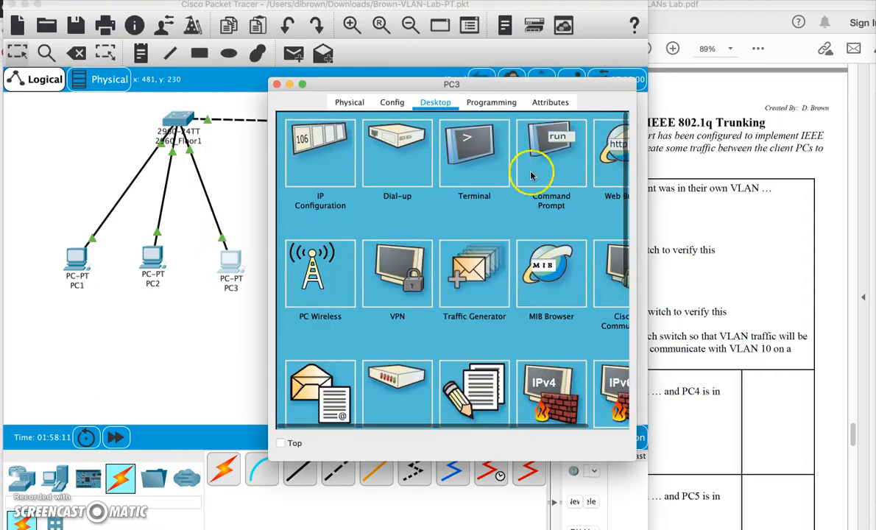
{"action": "key", "text": "Return"}
{"action": "key", "text": "Return"}
{"action": "key", "text": "Return"}
{"action": "key", "text": "Up"}
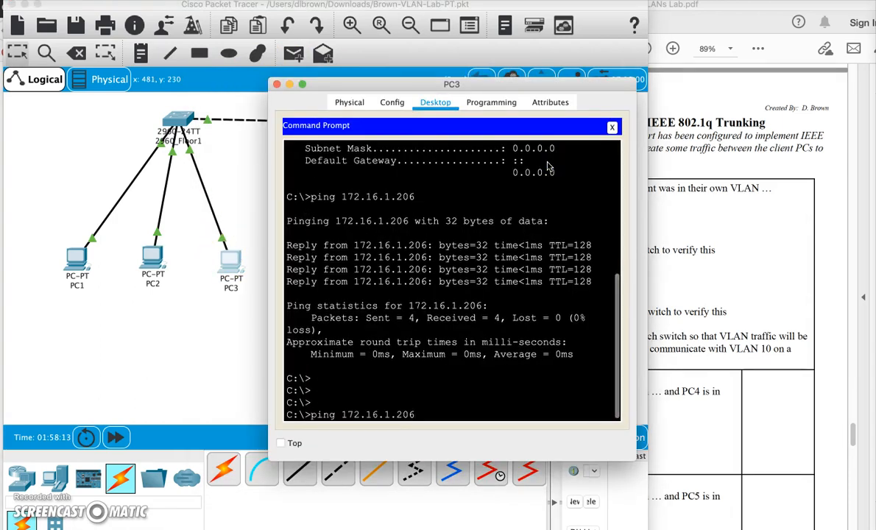
{"action": "key", "text": "Return"}
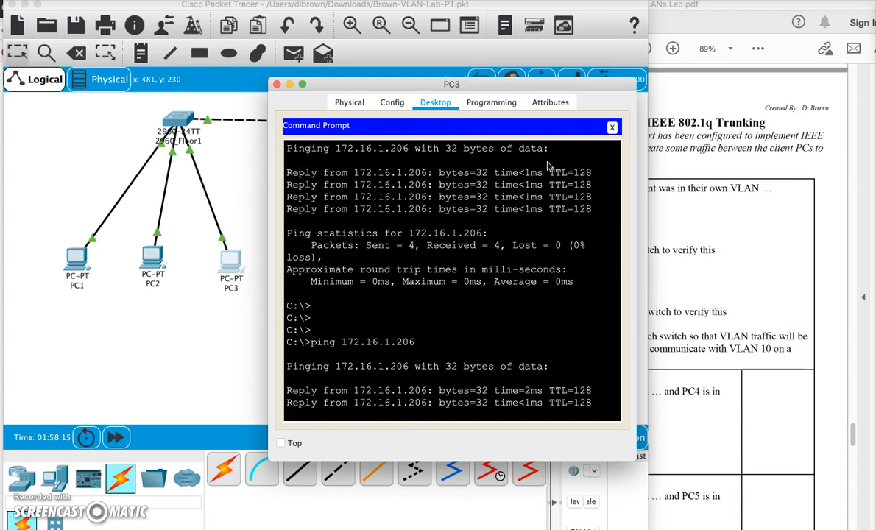
{"action": "left_click", "coordinate": [278, 86]}
{"action": "left_click", "coordinate": [277, 85]}
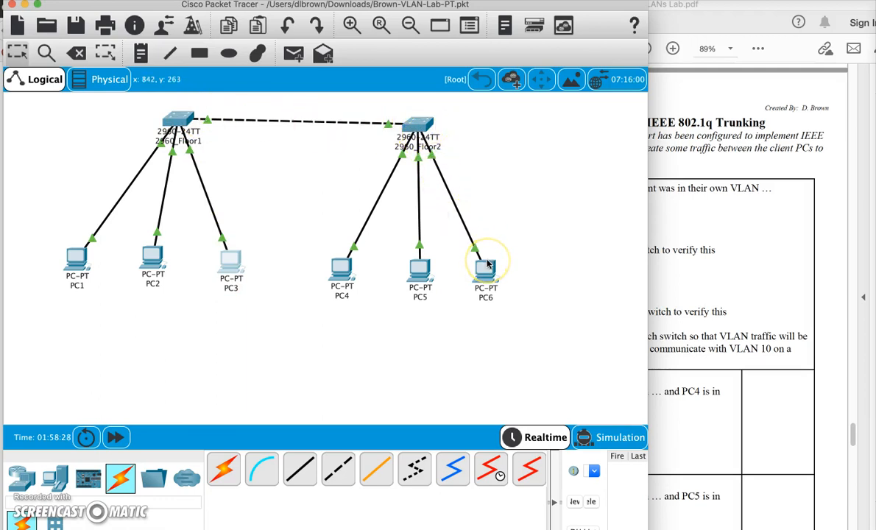
Ping 172.16.1.202 from PC1's Command Prompt to test communication between different VLANs, and interrupt the ping.
{"action": "mouse_move", "coordinate": [487, 263]}
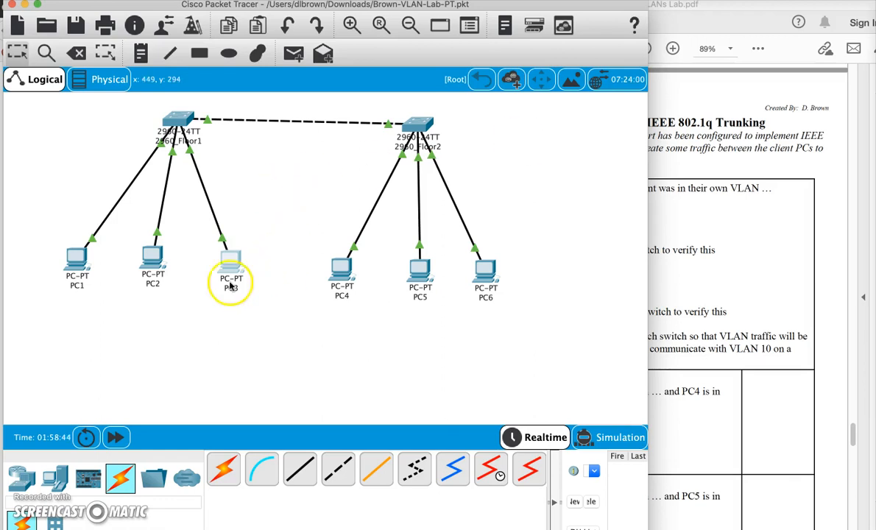
{"action": "left_click", "coordinate": [77, 263]}
{"action": "left_click", "coordinate": [551, 166]}
{"action": "key", "text": "Return"}
{"action": "key", "text": "Return"}
{"action": "key", "text": "Return"}
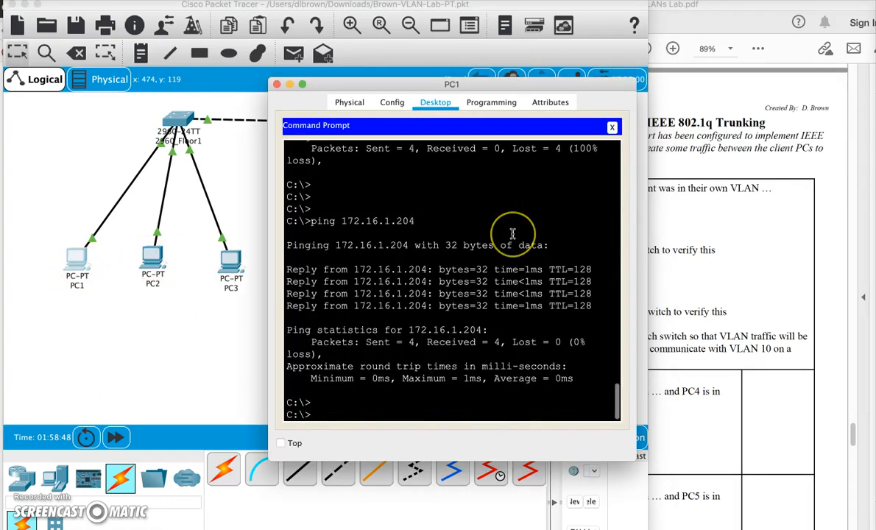
{"action": "key", "text": "Up"}
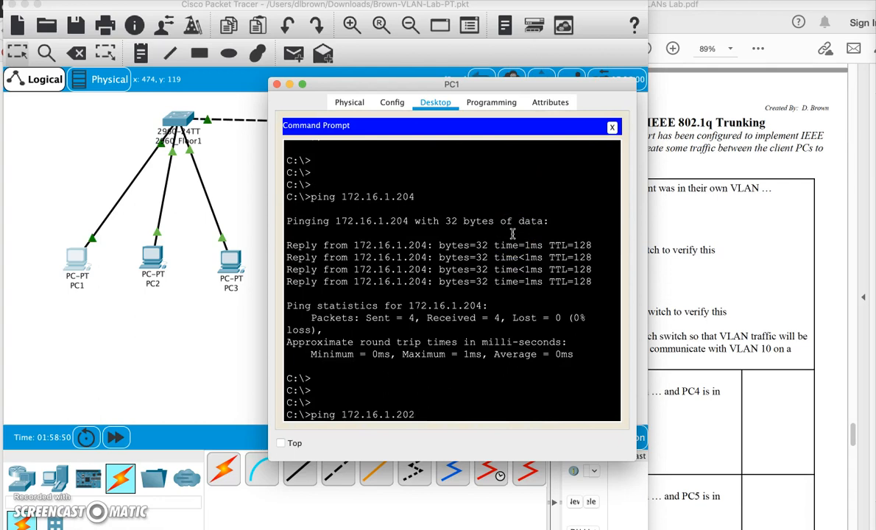
{"action": "type", "text": "2"}
{"action": "key", "text": "Return"}
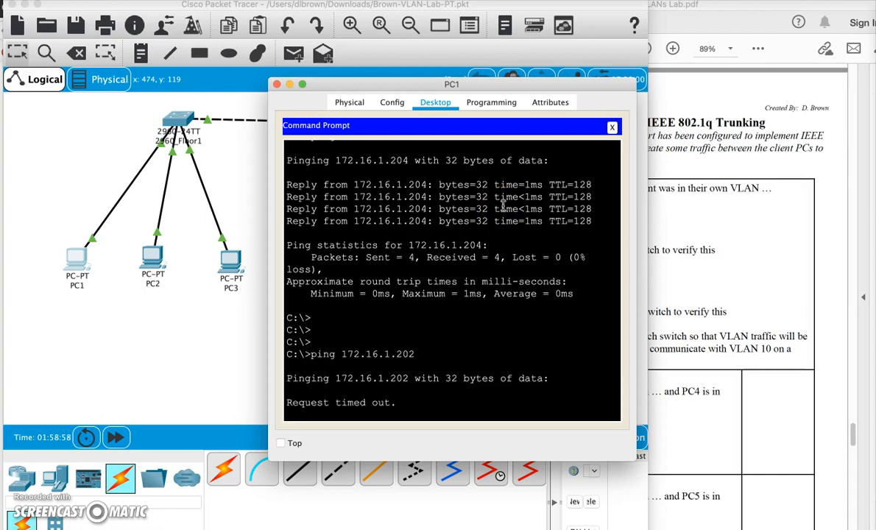
{"action": "key", "text": "ctrl+c"}
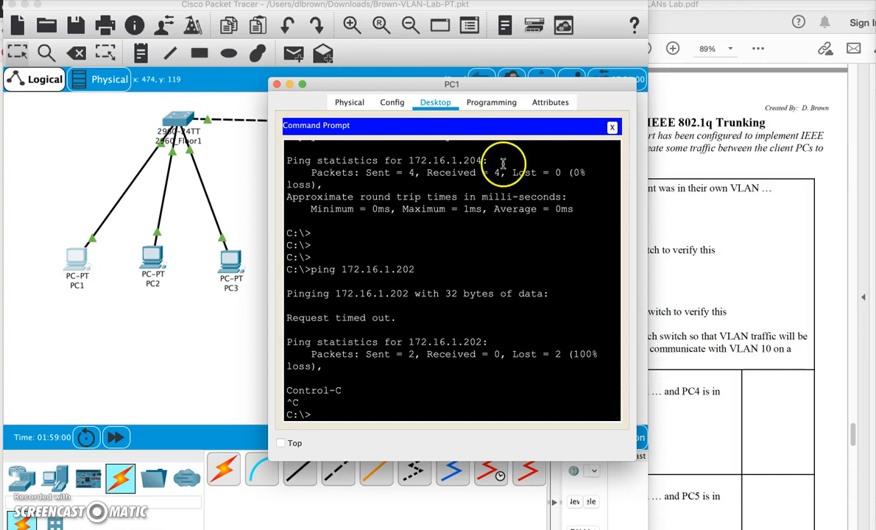
Ping 172.16.1.205 from PC1 to test cross-VLAN communication with PC5 on the other switch, and close the PC1 window.
{"action": "key", "text": "Return"}
{"action": "key", "text": "Up"}
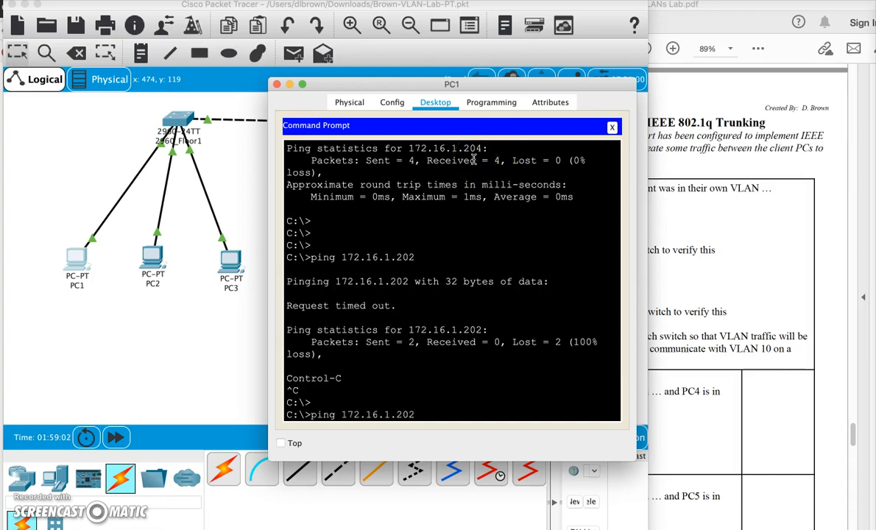
{"action": "type", "text": "5"}
{"action": "key", "text": "Return"}
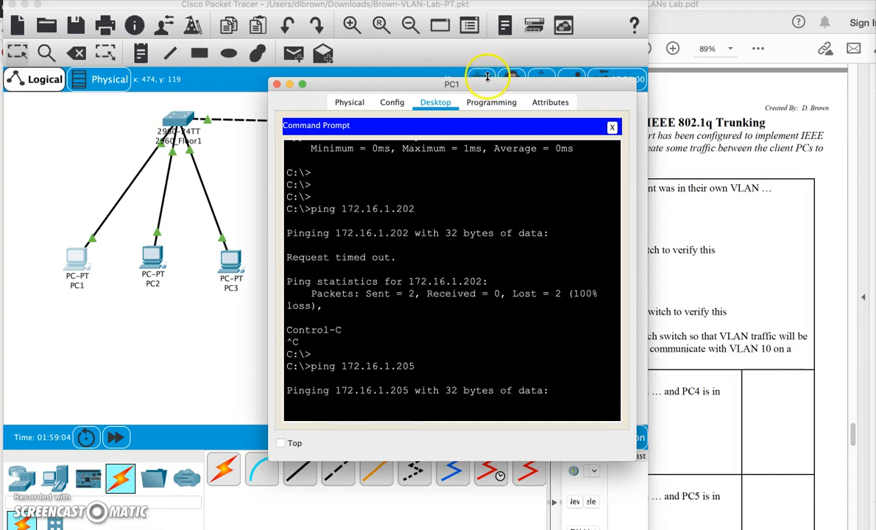
{"action": "left_click_drag", "start_coordinate": [696, 88], "coordinate": [722, 92]}
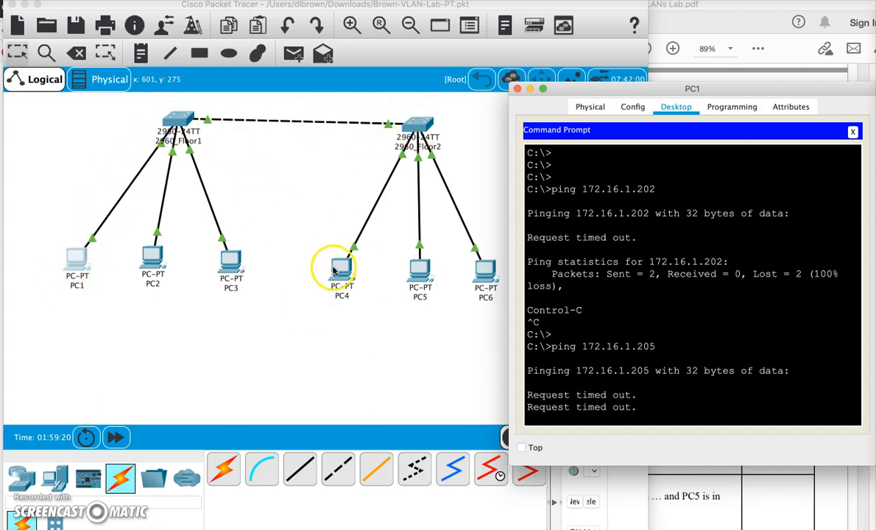
{"action": "left_click", "coordinate": [517, 89]}
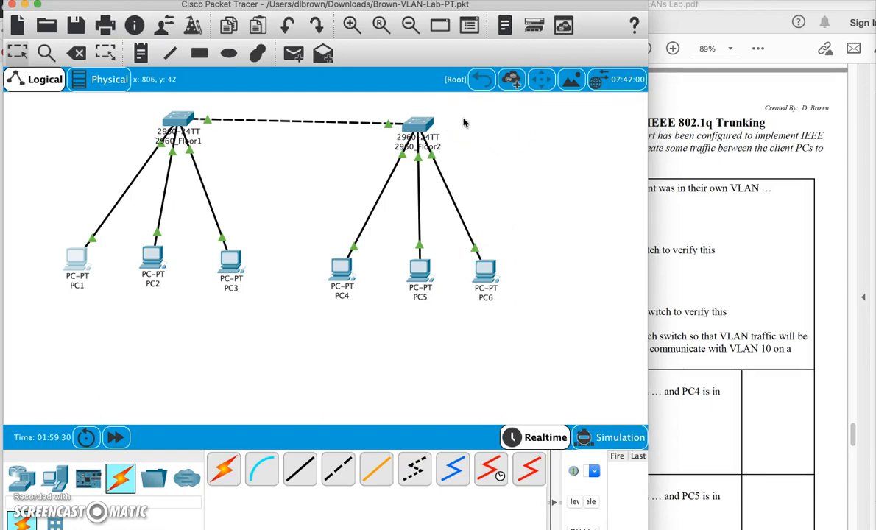
Read the remaining Part 8 tests and the Part 9 proof-of-configuration directions in the lab PDF, and return to the network topology.
{"action": "left_click", "coordinate": [742, 238]}
{"action": "scroll", "coordinate": [741, 239], "scroll_direction": "down", "scroll_amount": 2}
{"action": "scroll", "coordinate": [540, 203], "scroll_direction": "down", "scroll_amount": 5}
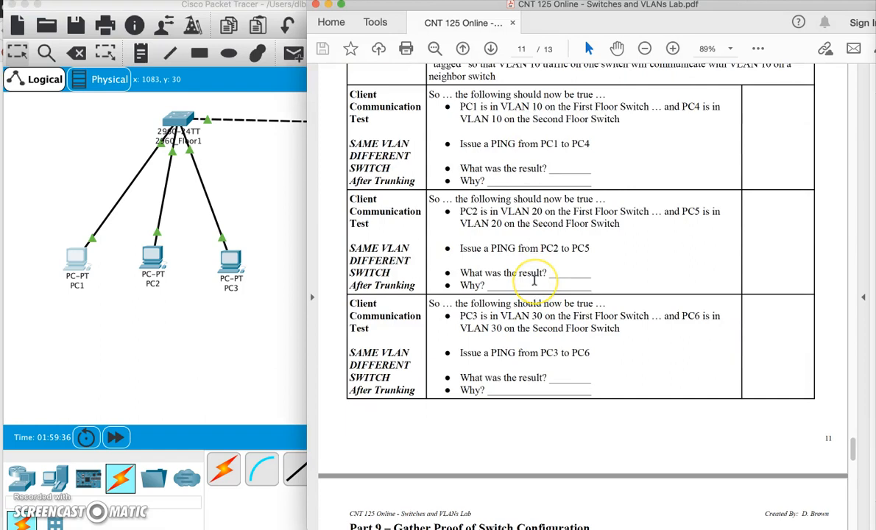
{"action": "scroll", "coordinate": [534, 280], "scroll_direction": "down", "scroll_amount": 1}
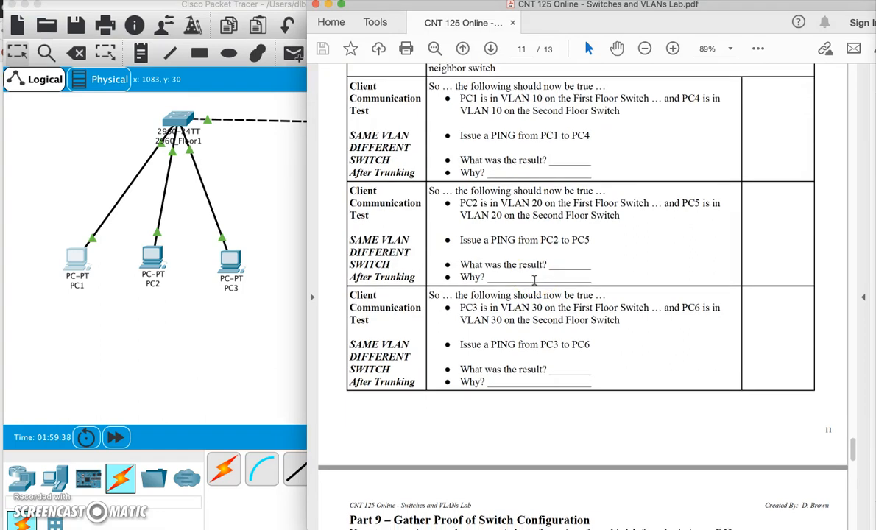
{"action": "scroll", "coordinate": [535, 280], "scroll_direction": "down", "scroll_amount": 2}
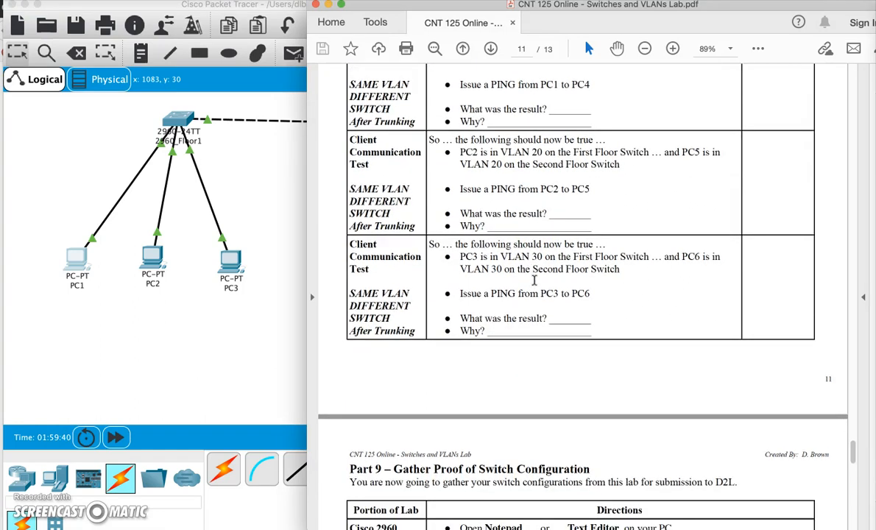
{"action": "scroll", "coordinate": [535, 280], "scroll_direction": "down", "scroll_amount": 8}
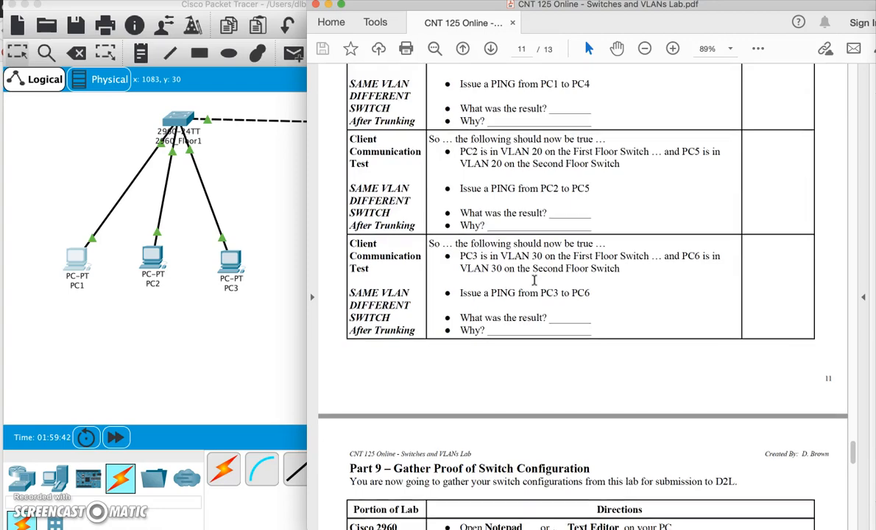
{"action": "scroll", "coordinate": [505, 251], "scroll_direction": "down", "scroll_amount": 3}
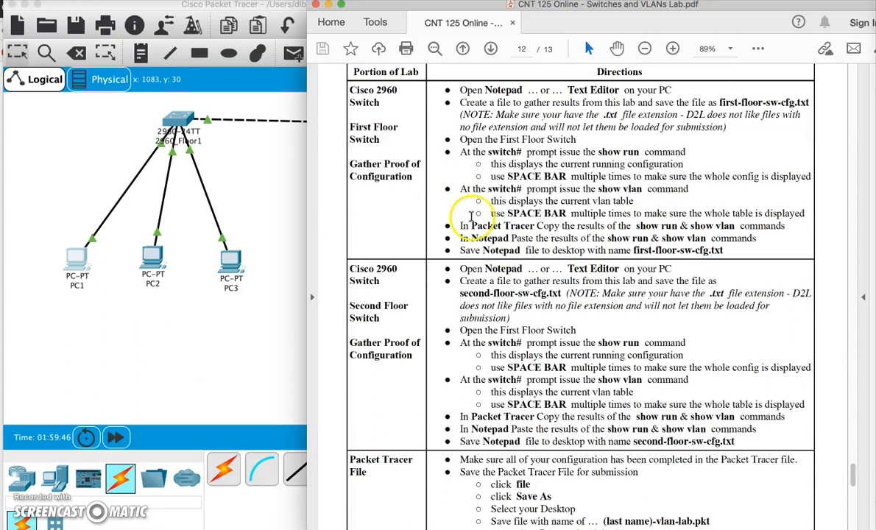
{"action": "left_click", "coordinate": [263, 167]}
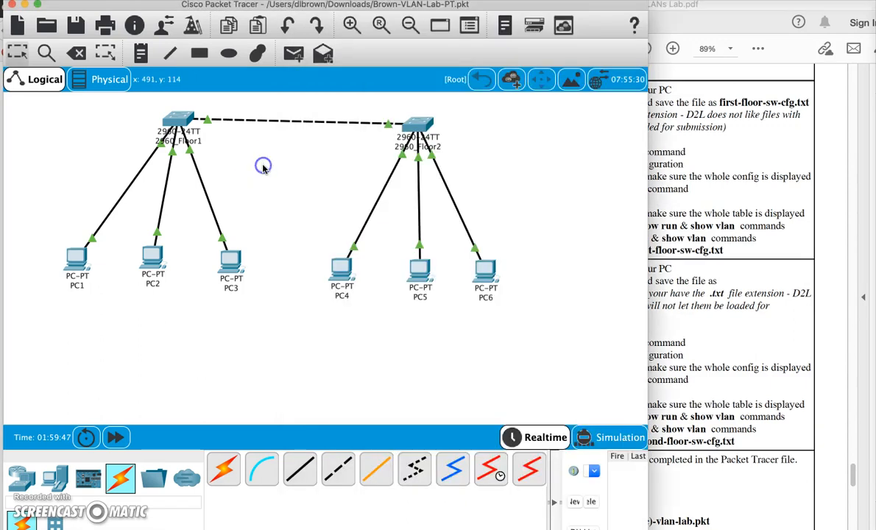
Open the first-floor switch's CLI and consult the Part 9 direction on copying the show run and show vlan results.
{"action": "left_click", "coordinate": [175, 118]}
{"action": "key", "text": "Return"}
{"action": "key", "text": "Return"}
{"action": "key", "text": "Return"}
{"action": "key", "text": "Return"}
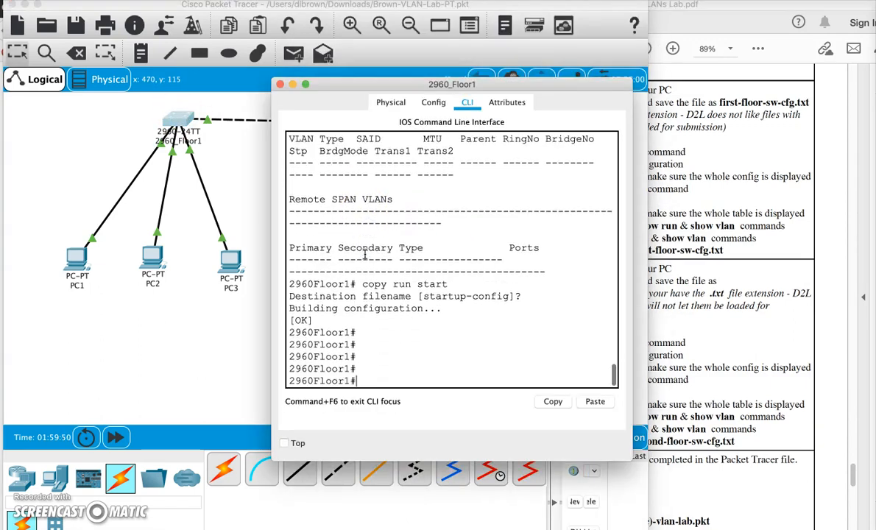
{"action": "left_click", "coordinate": [712, 333]}
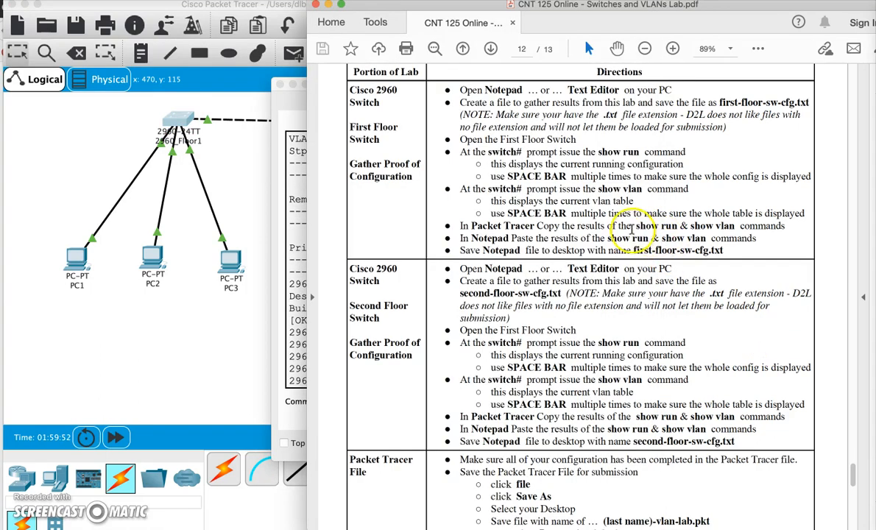
{"action": "left_click_drag", "start_coordinate": [675, 229], "coordinate": [756, 227]}
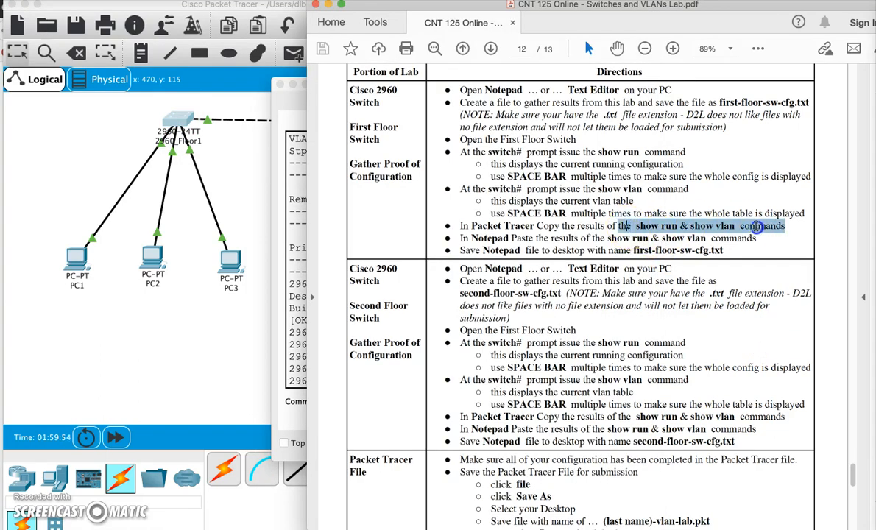
{"action": "left_click", "coordinate": [276, 241]}
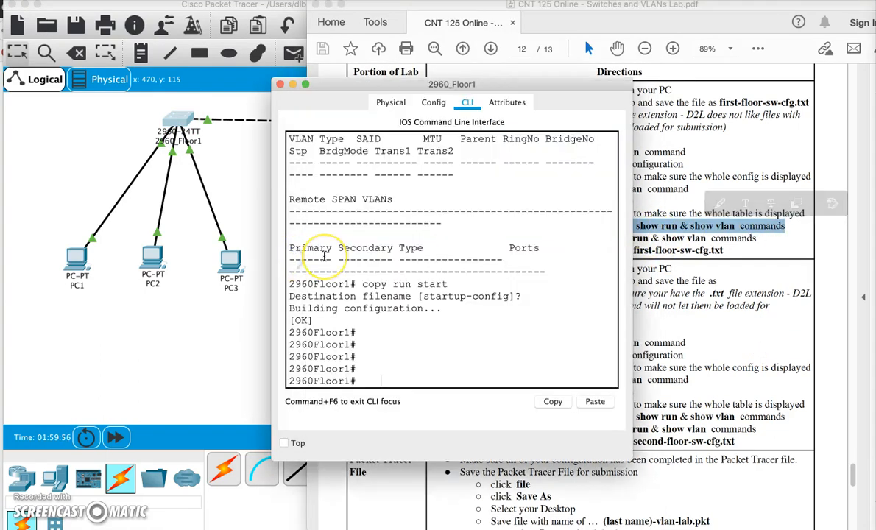
Run show run on the first-floor switch and page through the complete running configuration to the prompt.
{"action": "key", "text": "Return"}
{"action": "key", "text": "Return"}
{"action": "key", "text": "Return"}
{"action": "key", "text": "Return"}
{"action": "key", "text": "Return"}
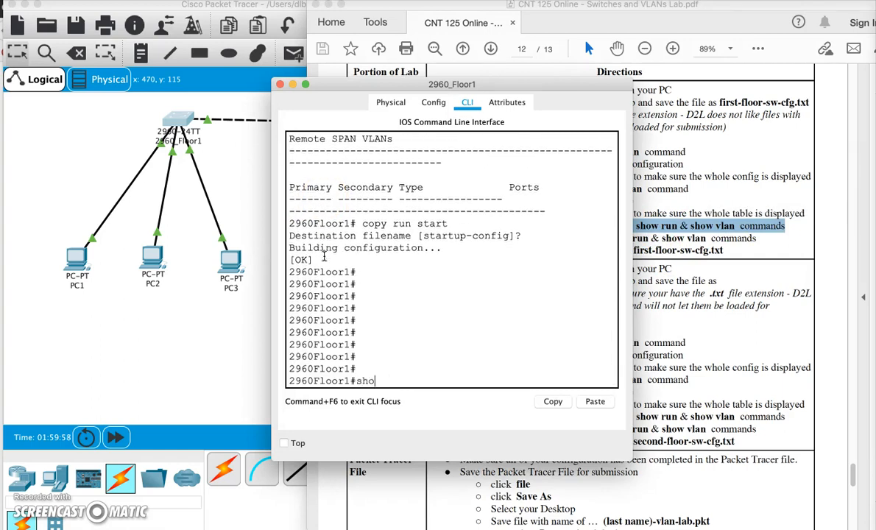
{"action": "type", "text": "show run"}
{"action": "key", "text": "Return"}
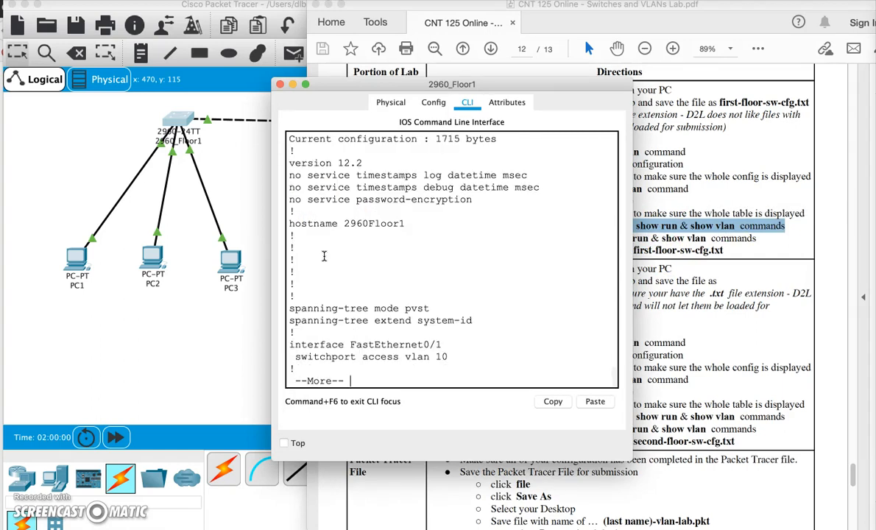
{"action": "key", "text": "space"}
{"action": "key", "text": "space"}
{"action": "key", "text": "space"}
{"action": "key", "text": "space"}
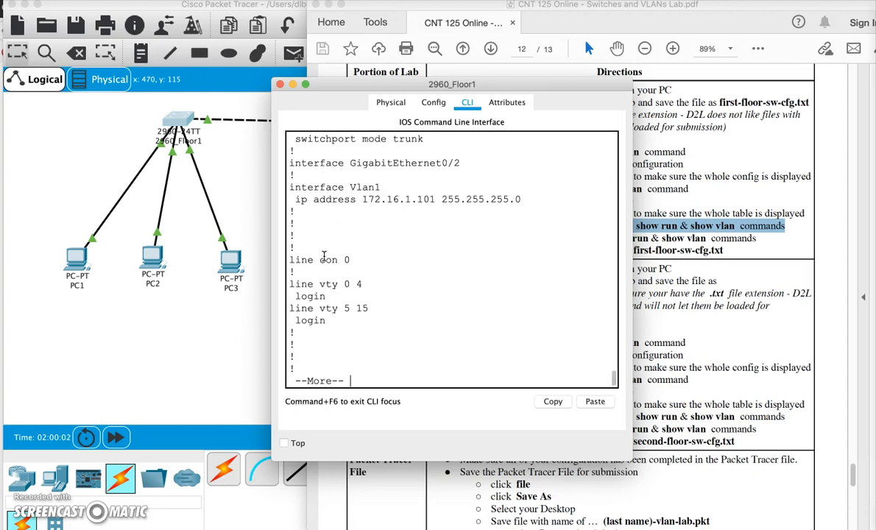
{"action": "key", "text": "space"}
{"action": "key", "text": "Return"}
{"action": "key", "text": "Return"}
{"action": "key", "text": "Return"}
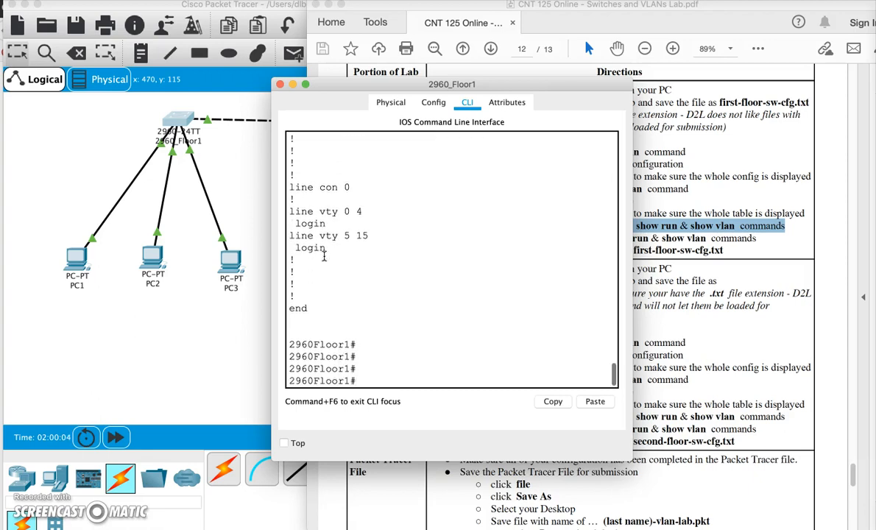
Run show vlan on the first-floor switch and page through the complete VLAN table.
{"action": "type", "text": "show vlan"}
{"action": "key", "text": "Return"}
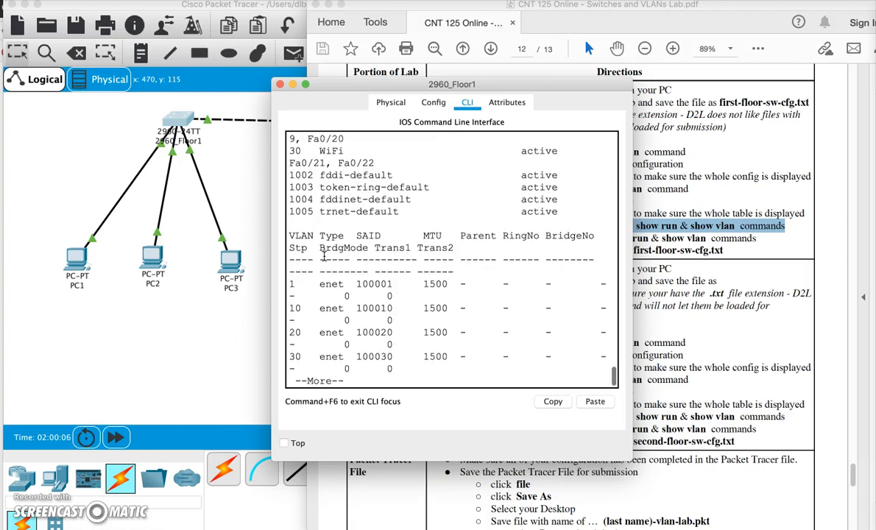
{"action": "key", "text": "space"}
Review the first-floor switch's show run and show vlan output, including the GigabitEthernet0/1 trunk and the VLAN port assignments.
{"action": "left_click_drag", "start_coordinate": [319, 240], "coordinate": [449, 310]}
{"action": "scroll", "coordinate": [448, 310], "scroll_direction": "up", "scroll_amount": 15}
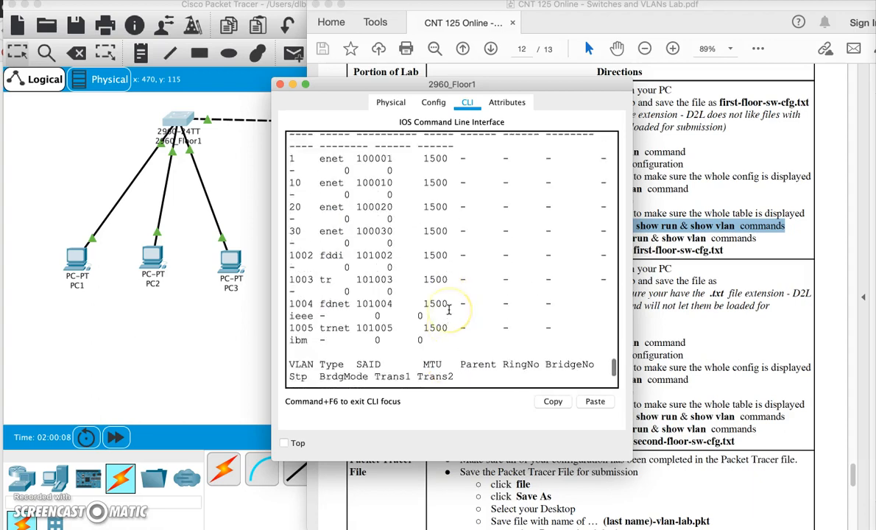
{"action": "scroll", "coordinate": [449, 310], "scroll_direction": "up", "scroll_amount": 7}
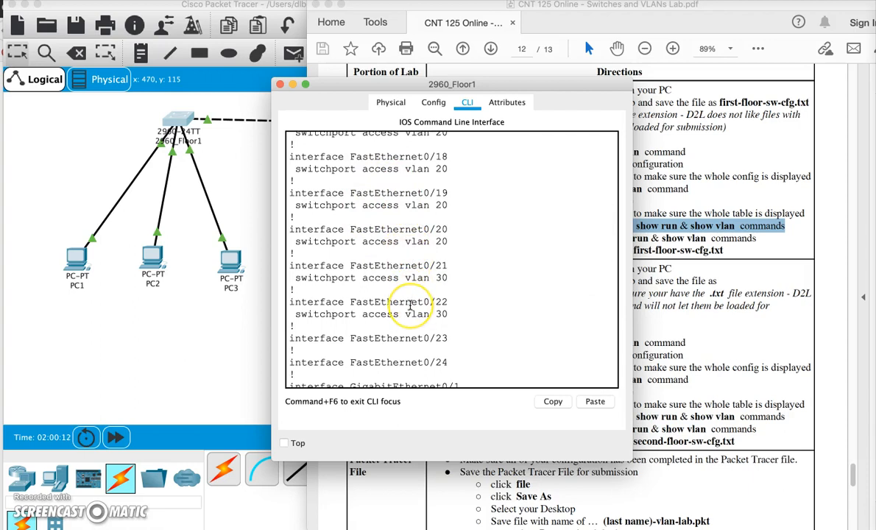
{"action": "scroll", "coordinate": [411, 269], "scroll_direction": "down", "scroll_amount": 3}
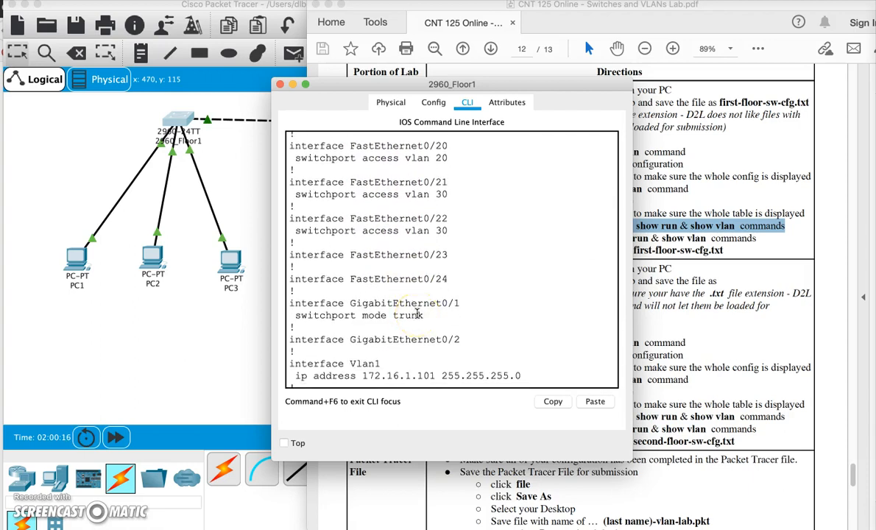
{"action": "scroll", "coordinate": [417, 313], "scroll_direction": "down", "scroll_amount": 15}
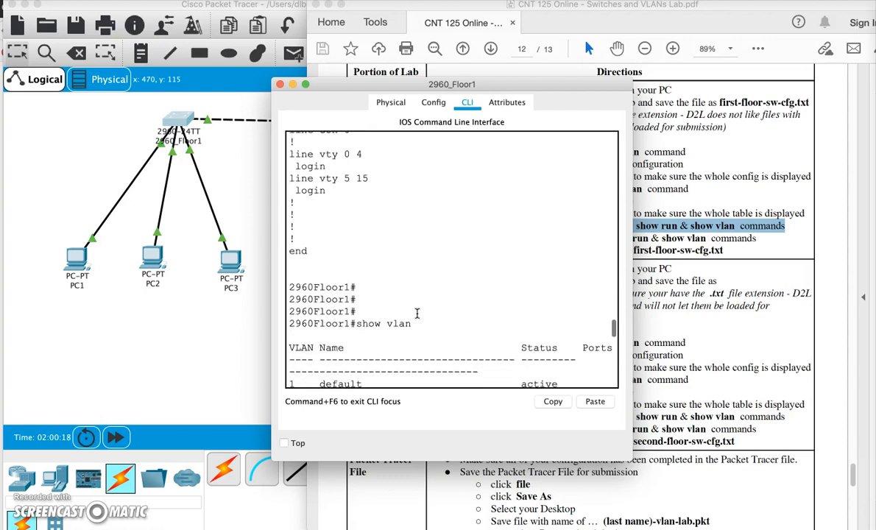
{"action": "scroll", "coordinate": [416, 314], "scroll_direction": "down", "scroll_amount": 5}
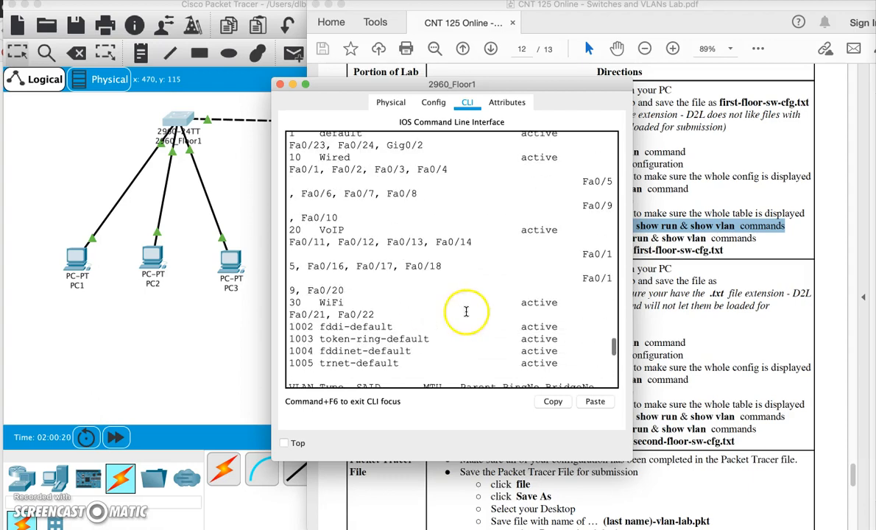
Widen the first-floor switch's window so the VLAN table rows fit, and review the entries for VLANs 10, 20 and 30.
{"action": "left_click_drag", "start_coordinate": [632, 299], "coordinate": [820, 292]}
{"action": "scroll", "coordinate": [481, 233], "scroll_direction": "up", "scroll_amount": 3}
{"action": "scroll", "coordinate": [481, 232], "scroll_direction": "up", "scroll_amount": 5}
{"action": "left_click_drag", "start_coordinate": [290, 249], "coordinate": [371, 308]}
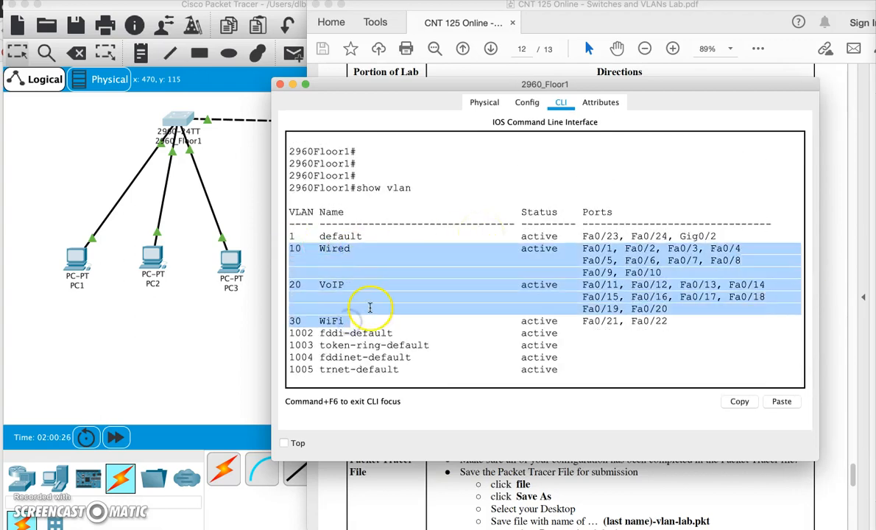
{"action": "scroll", "coordinate": [371, 308], "scroll_direction": "down", "scroll_amount": 5}
Copy the first-floor switch's complete show run and show vlan output, down to the final prompt.
{"action": "scroll", "coordinate": [371, 308], "scroll_direction": "up", "scroll_amount": 10}
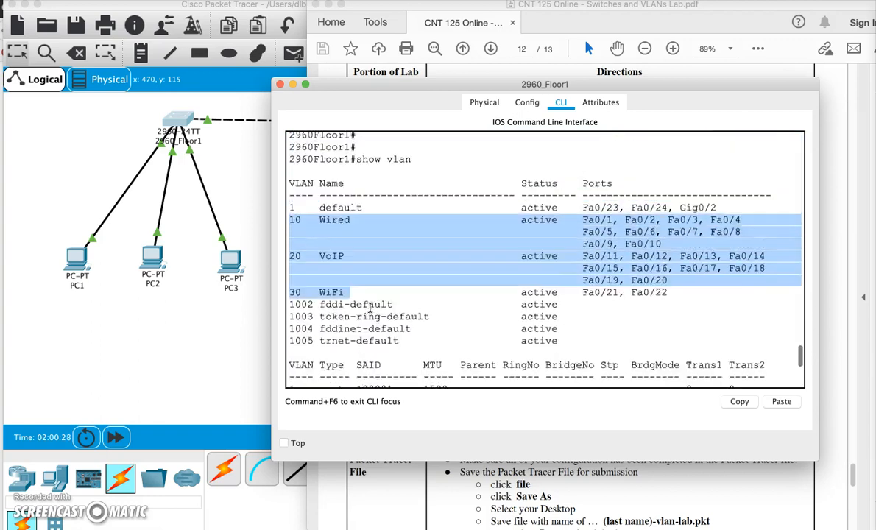
{"action": "scroll", "coordinate": [371, 307], "scroll_direction": "up", "scroll_amount": 15}
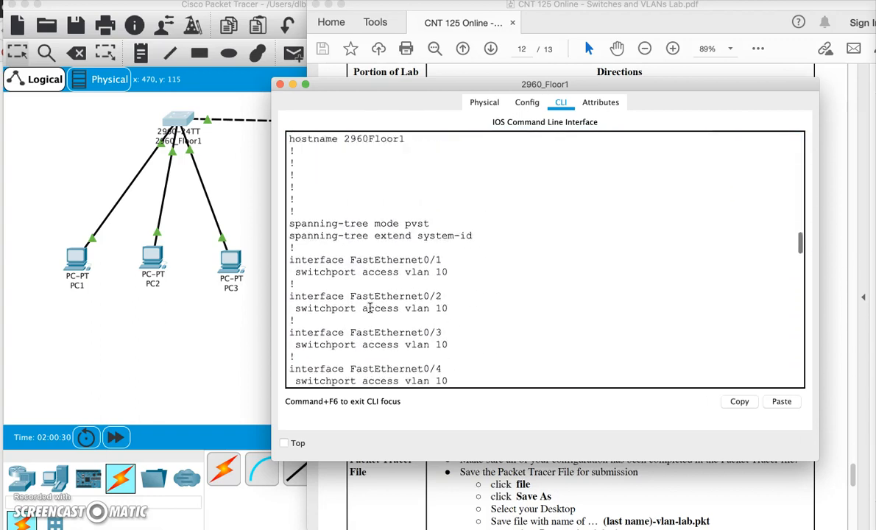
{"action": "scroll", "coordinate": [371, 308], "scroll_direction": "up", "scroll_amount": 3}
{"action": "left_click_drag", "start_coordinate": [293, 215], "coordinate": [493, 421]}
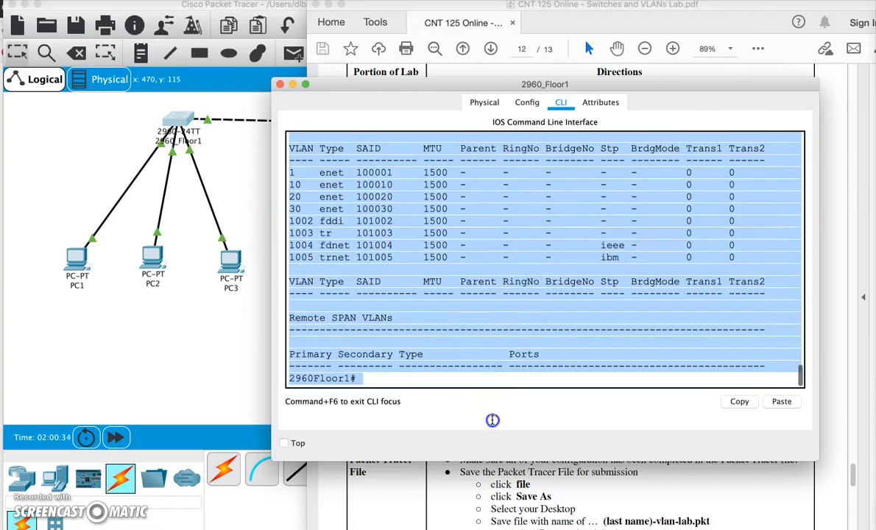
{"action": "left_click", "coordinate": [739, 402]}
Switch to the text editor, create a new plain-text document, and paste the first-floor switch's output into it.
{"action": "mouse_move", "coordinate": [422, 519]}
{"action": "left_click", "coordinate": [378, 516]}
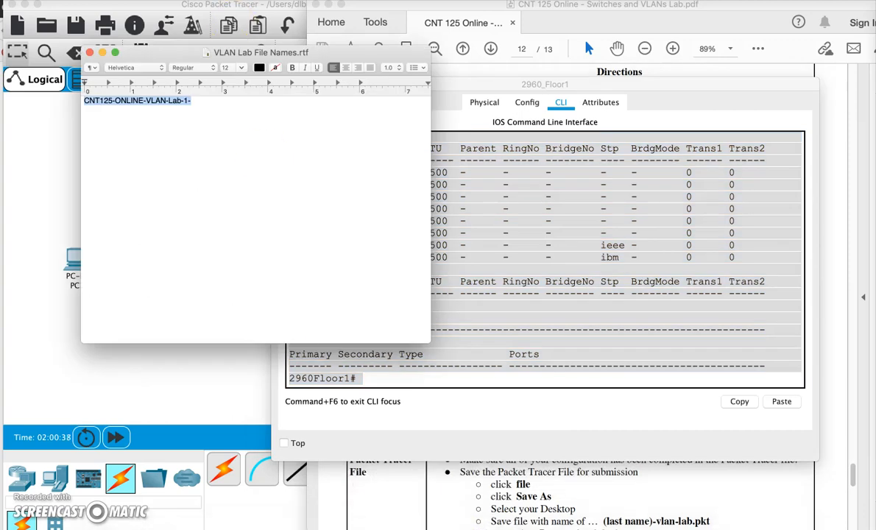
{"action": "left_click", "coordinate": [74, 0]}
{"action": "left_click", "coordinate": [92, 6]}
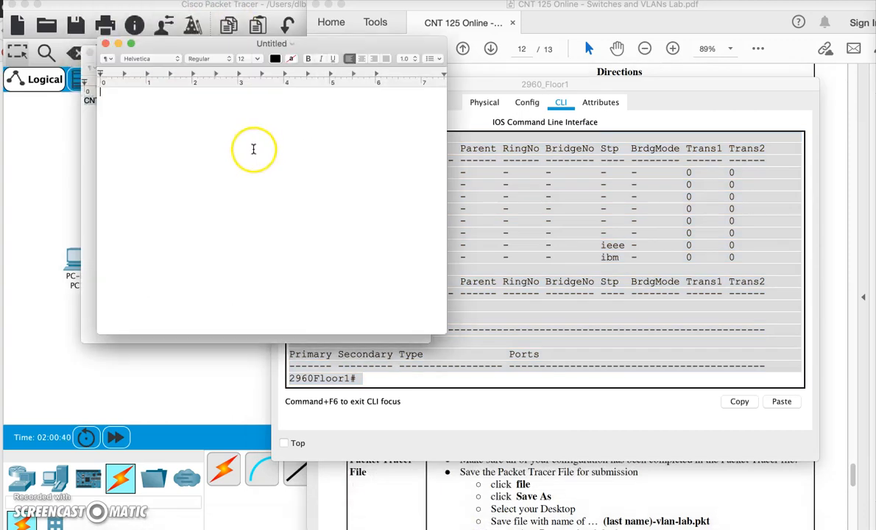
{"action": "left_click", "coordinate": [136, 1]}
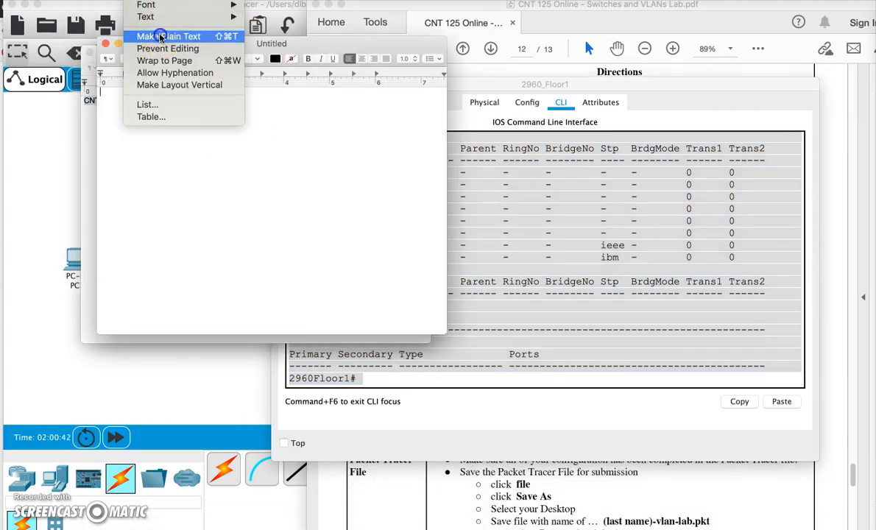
{"action": "left_click", "coordinate": [157, 32]}
{"action": "key", "text": "super+v"}
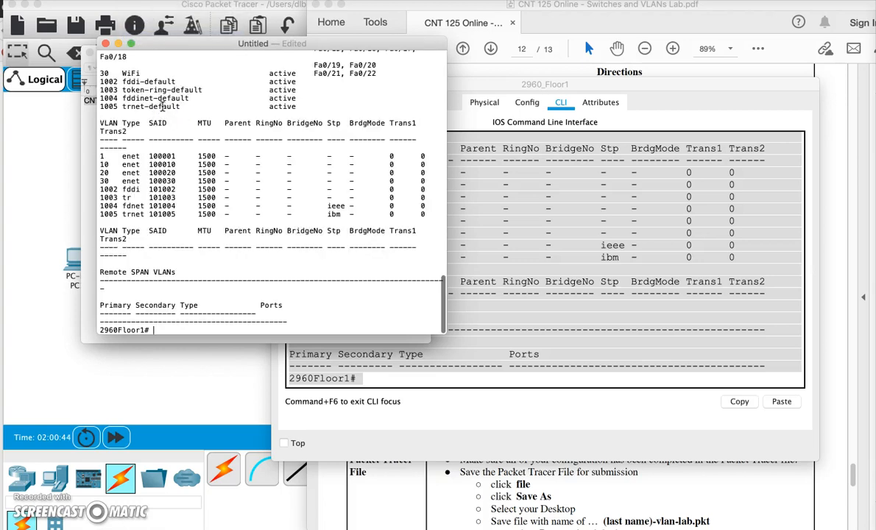
Save the first-floor document to the Desktop as 2960-floor1-sw-cfg.txt, checking the file name given in the lab PDF.
{"action": "key", "text": "super+s"}
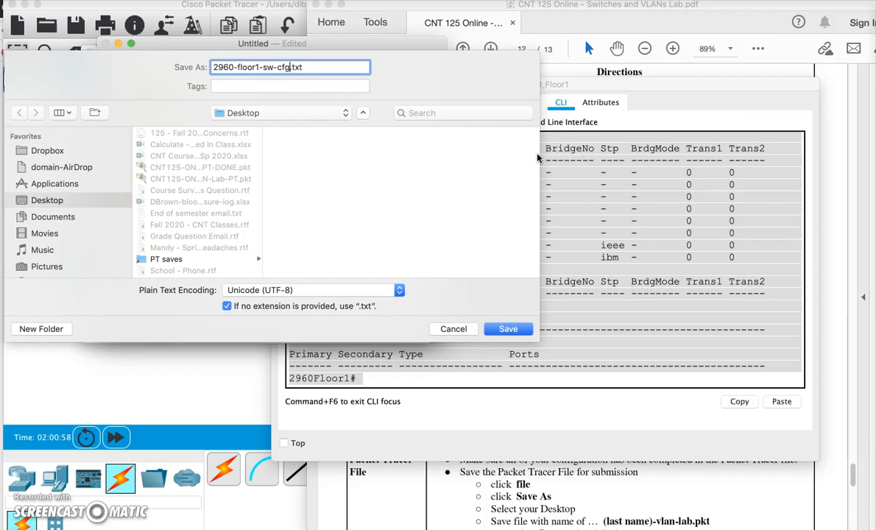
{"action": "left_click", "coordinate": [834, 135]}
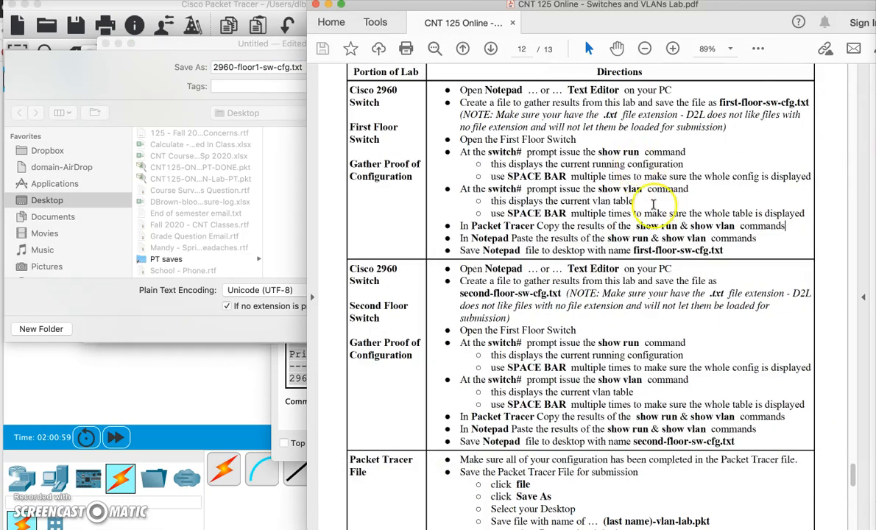
{"action": "left_click", "coordinate": [254, 76]}
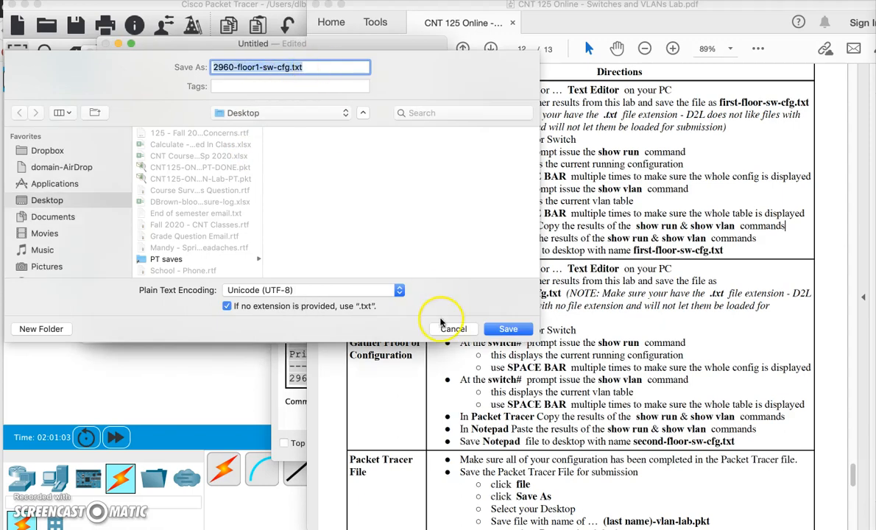
{"action": "left_click", "coordinate": [508, 330]}
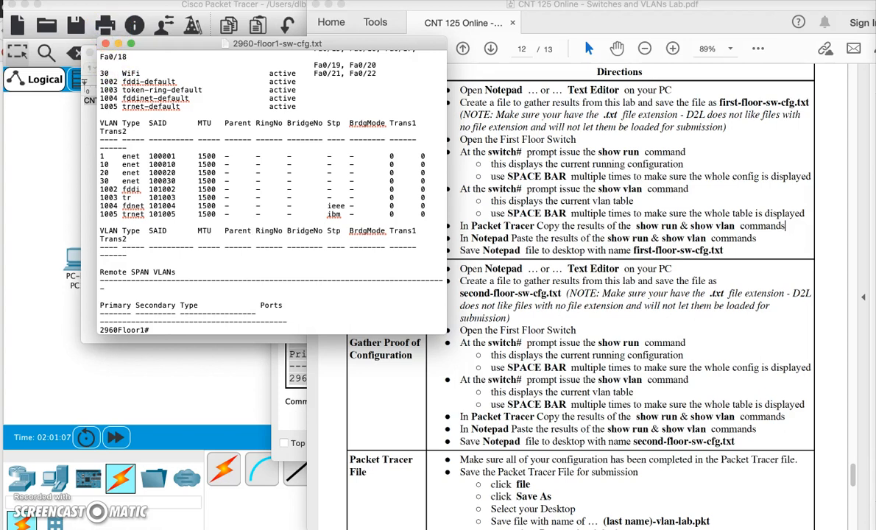
Create another blank document and convert it to plain text for the second-floor switch's results.
{"action": "left_click", "coordinate": [83, 0]}
{"action": "left_click", "coordinate": [88, 4]}
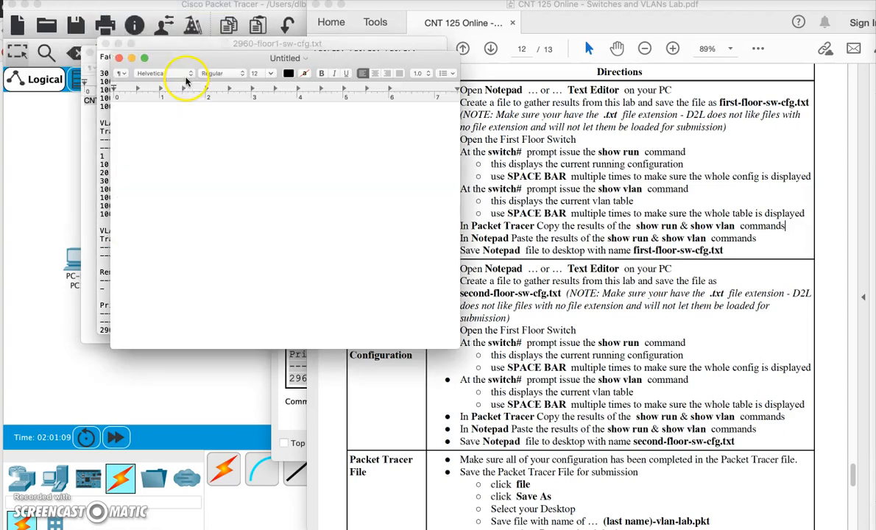
{"action": "left_click", "coordinate": [140, 0]}
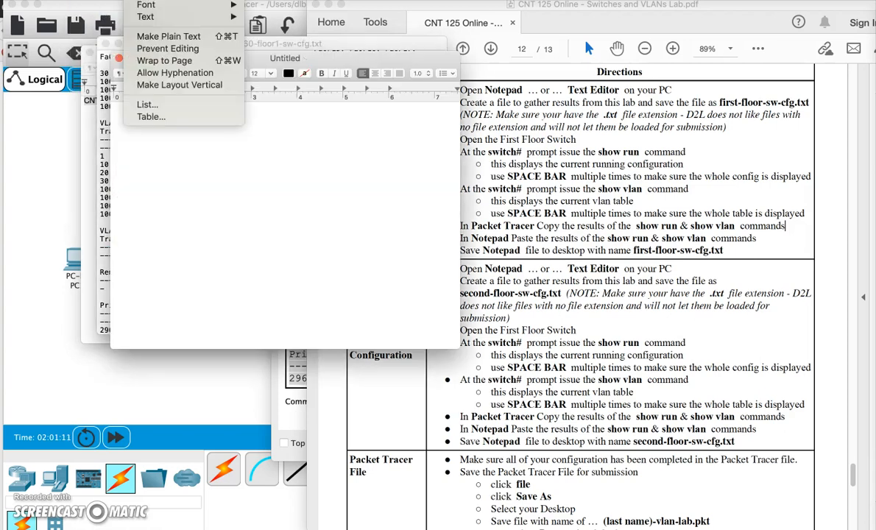
{"action": "left_click", "coordinate": [146, 33]}
Return to Packet Tracer, close the first-floor switch's window, and bring up the second-floor switch's CLI prompt.
{"action": "left_click", "coordinate": [294, 401]}
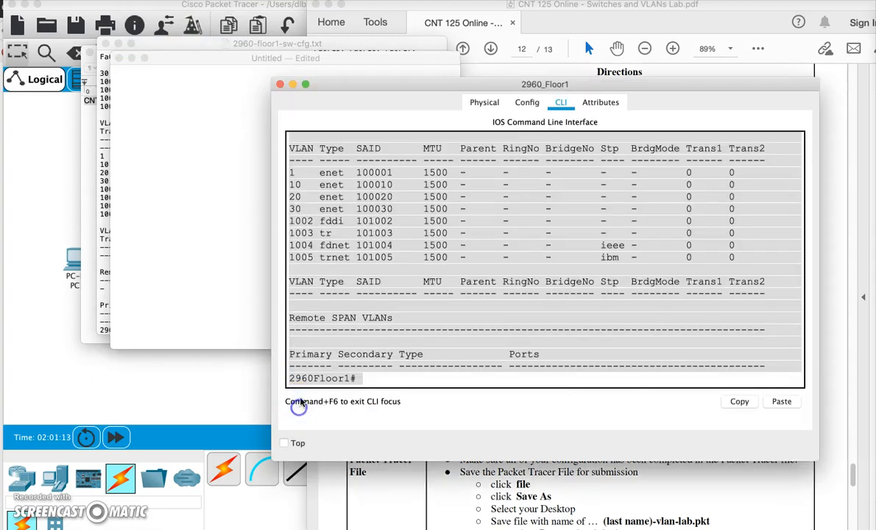
{"action": "left_click", "coordinate": [283, 84]}
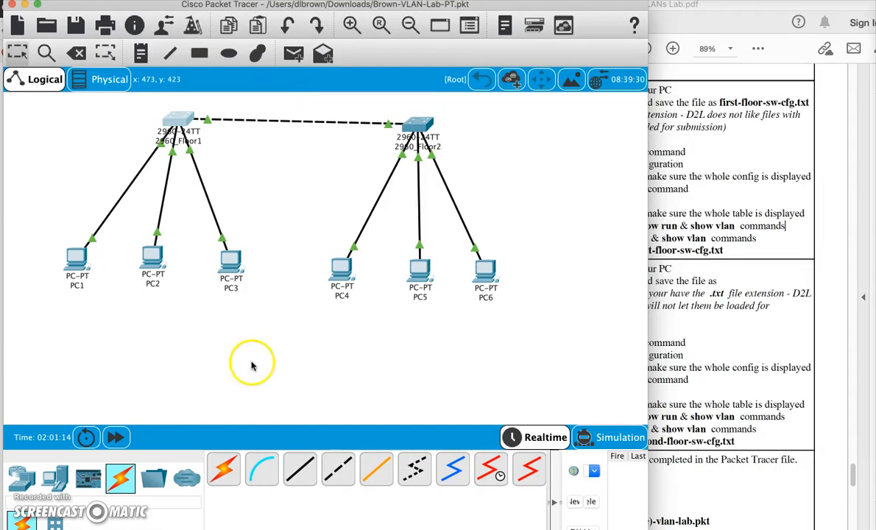
{"action": "left_click", "coordinate": [421, 127]}
{"action": "key", "text": "Return"}
{"action": "key", "text": "Return"}
{"action": "key", "text": "Return"}
{"action": "key", "text": "Return"}
{"action": "key", "text": "Return"}
{"action": "key", "text": "Return"}
{"action": "key", "text": "Return"}
{"action": "key", "text": "Return"}
Run sh run on the second-floor switch and page through the complete running configuration.
{"action": "type", "text": "sh run"}
{"action": "key", "text": "Return"}
{"action": "key", "text": "space"}
{"action": "key", "text": "space"}
{"action": "key", "text": "space"}
{"action": "key", "text": "space"}
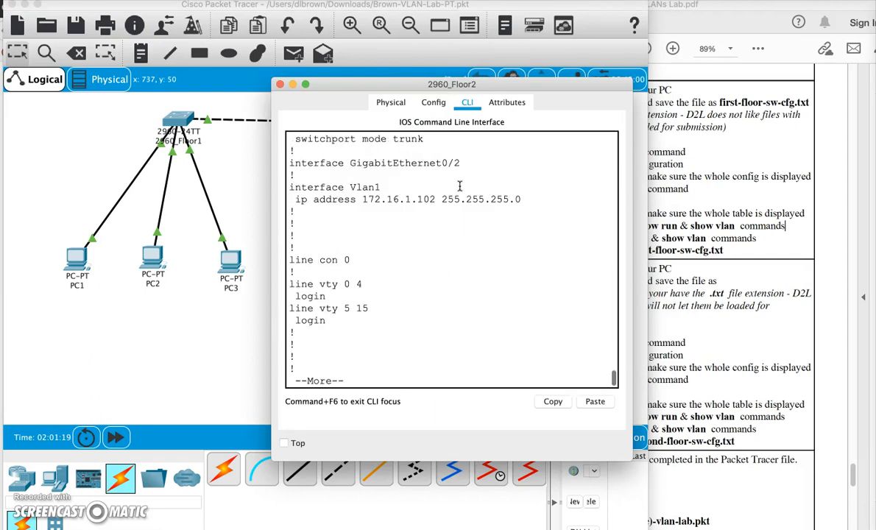
{"action": "key", "text": "space"}
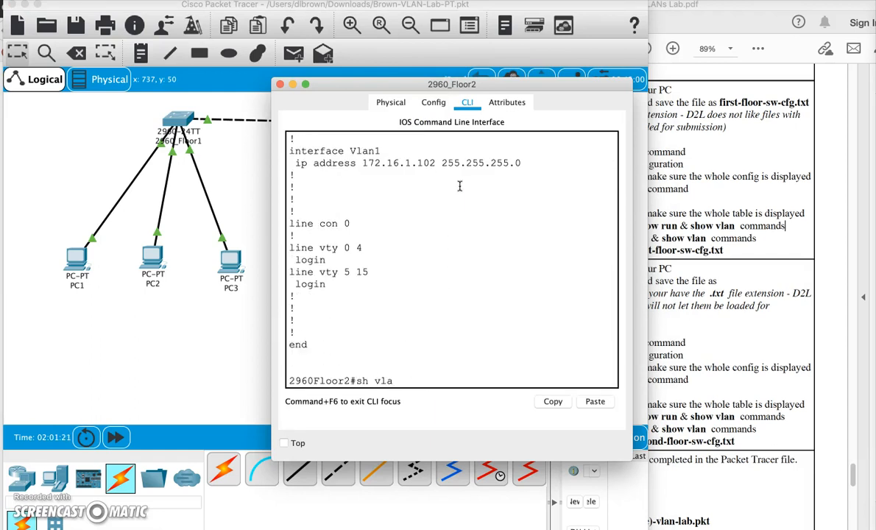
Run show vlan on the second-floor switch and page through the complete VLAN table.
{"action": "type", "text": "sh vla"}
{"action": "key", "text": "Return"}
{"action": "key", "text": "space"}
{"action": "left_click", "coordinate": [463, 228]}
Copy the second-floor switch's complete sh run and show vlan output, down to the final prompt.
{"action": "scroll", "coordinate": [463, 228], "scroll_direction": "up", "scroll_amount": 5}
{"action": "scroll", "coordinate": [463, 228], "scroll_direction": "up", "scroll_amount": 15}
{"action": "scroll", "coordinate": [463, 228], "scroll_direction": "up", "scroll_amount": 12}
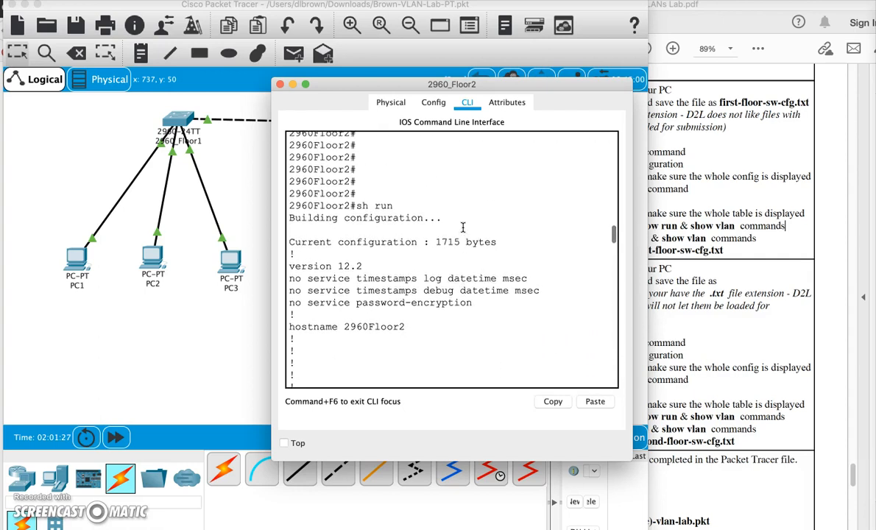
{"action": "left_click_drag", "start_coordinate": [290, 212], "coordinate": [472, 429]}
{"action": "left_click", "coordinate": [552, 402]}
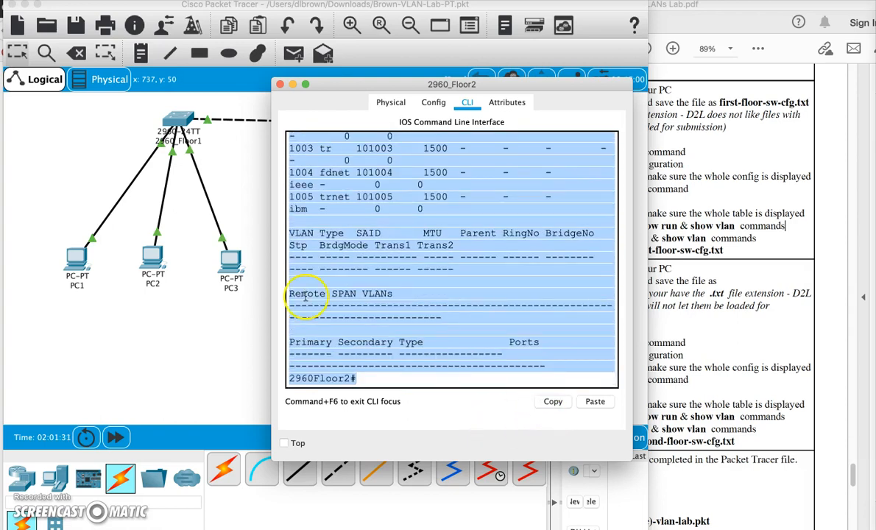
Paste the second-floor output into the blank plain-text document and save it to the Desktop as 2960-floor2-sw-cfg.txt.
{"action": "left_click", "coordinate": [384, 500]}
{"action": "left_click", "coordinate": [214, 130]}
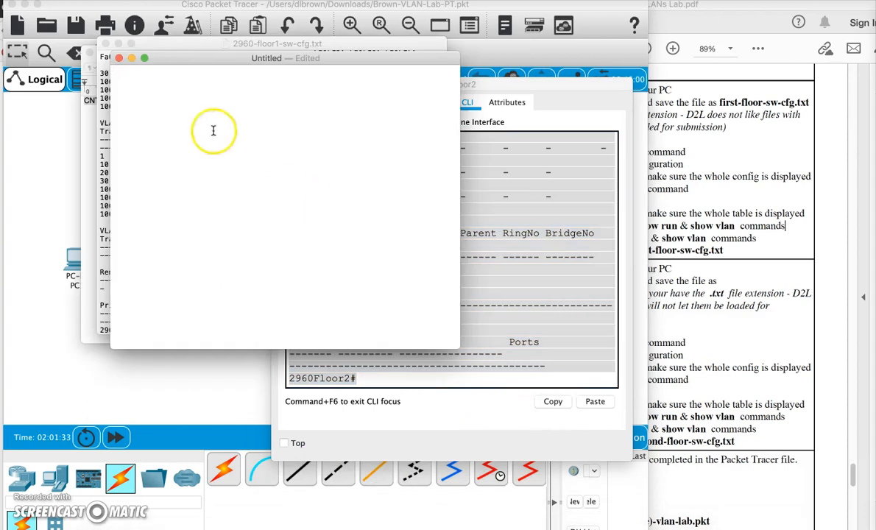
{"action": "key", "text": "super+v"}
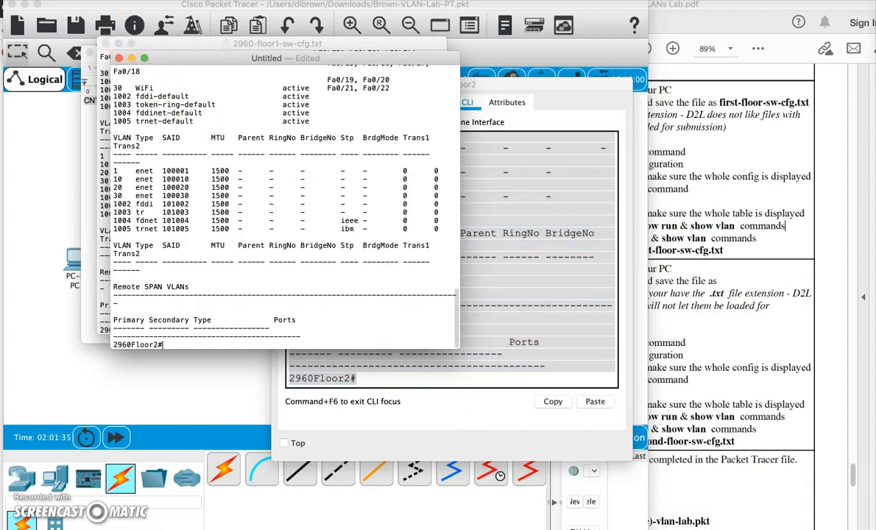
{"action": "left_click", "coordinate": [70, 1]}
{"action": "left_click", "coordinate": [96, 61]}
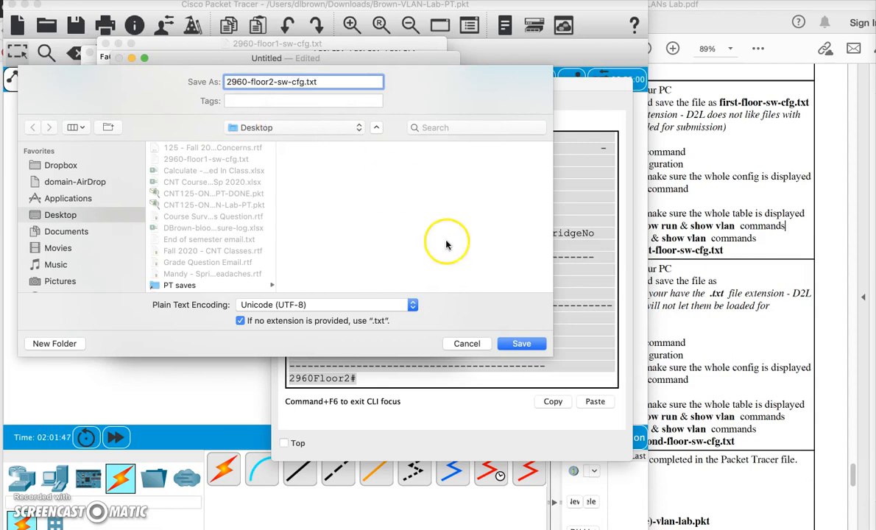
{"action": "left_click", "coordinate": [522, 345]}
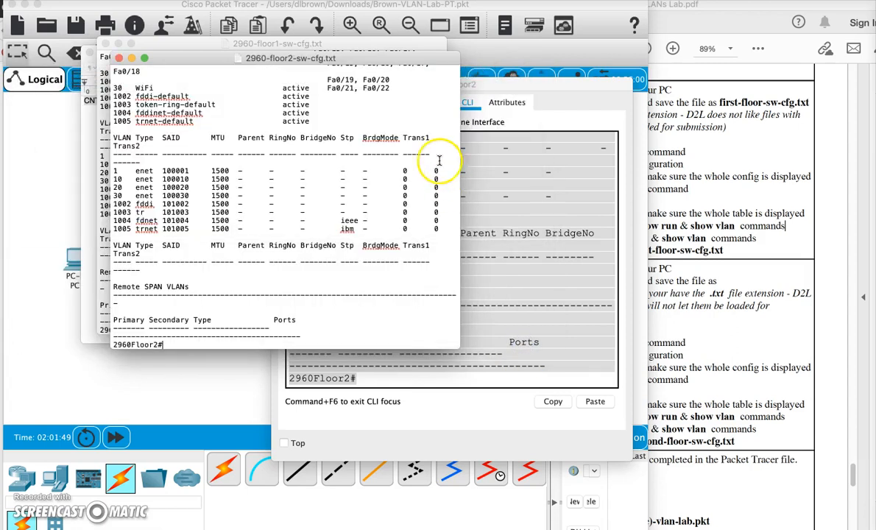
Close both saved configuration text files and the second-floor switch's window in Packet Tracer.
{"action": "left_click", "coordinate": [105, 43]}
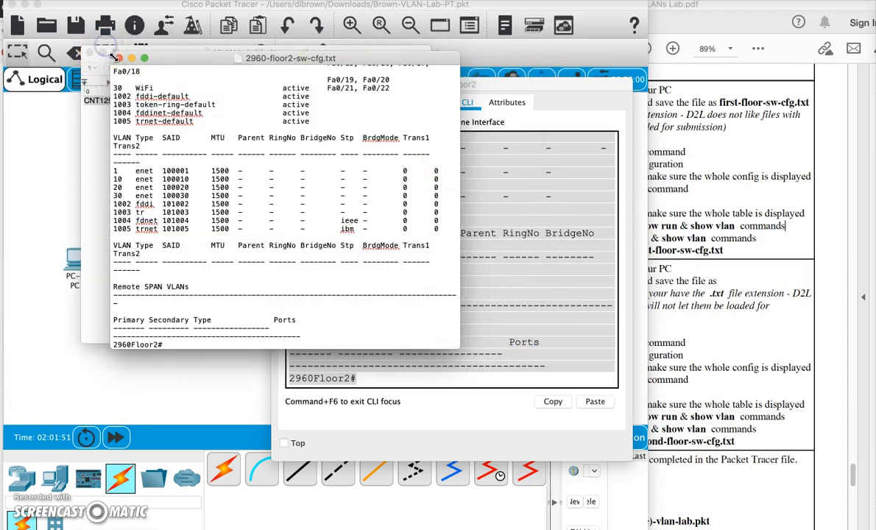
{"action": "left_click", "coordinate": [119, 57]}
{"action": "left_click", "coordinate": [499, 100]}
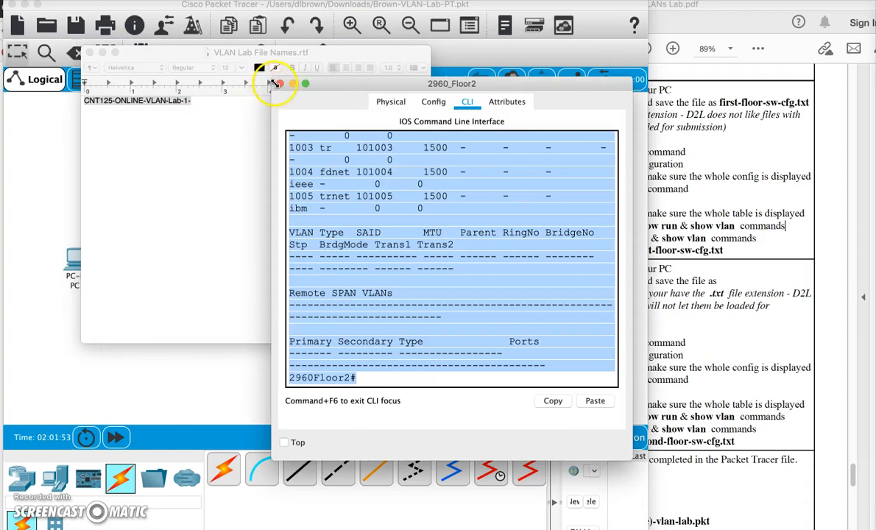
{"action": "left_click", "coordinate": [279, 84]}
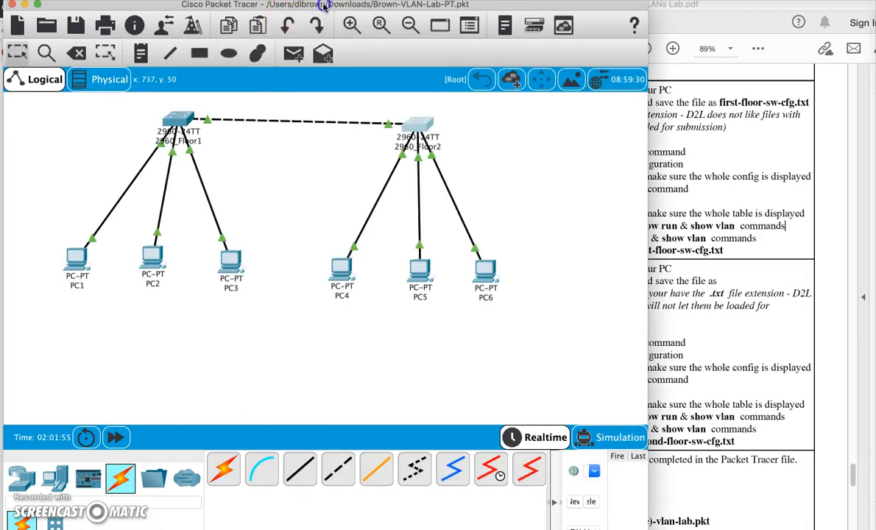
Check the lab's Packet Tracer file instructions, and save a copy of the topology to the Desktop under its existing file name.
{"action": "left_click", "coordinate": [719, 168]}
{"action": "scroll", "coordinate": [717, 169], "scroll_direction": "down", "scroll_amount": 5}
{"action": "left_click", "coordinate": [189, 375]}
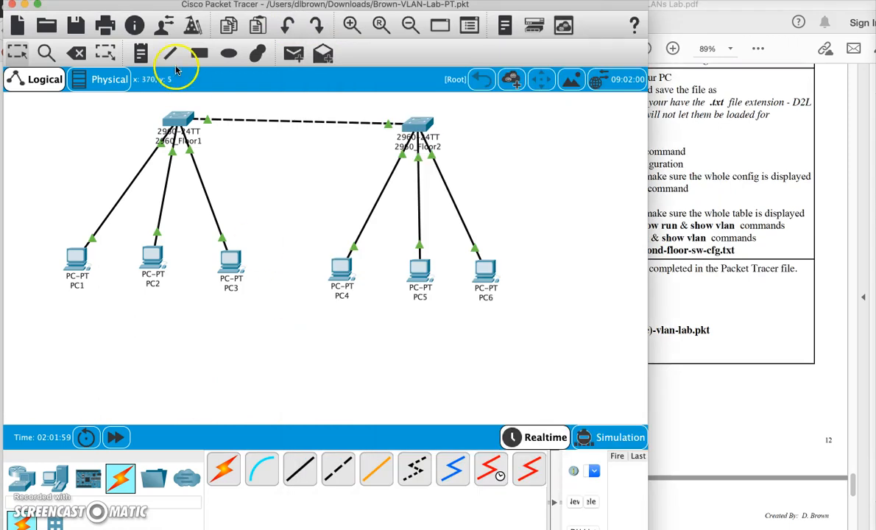
{"action": "left_click", "coordinate": [135, 0]}
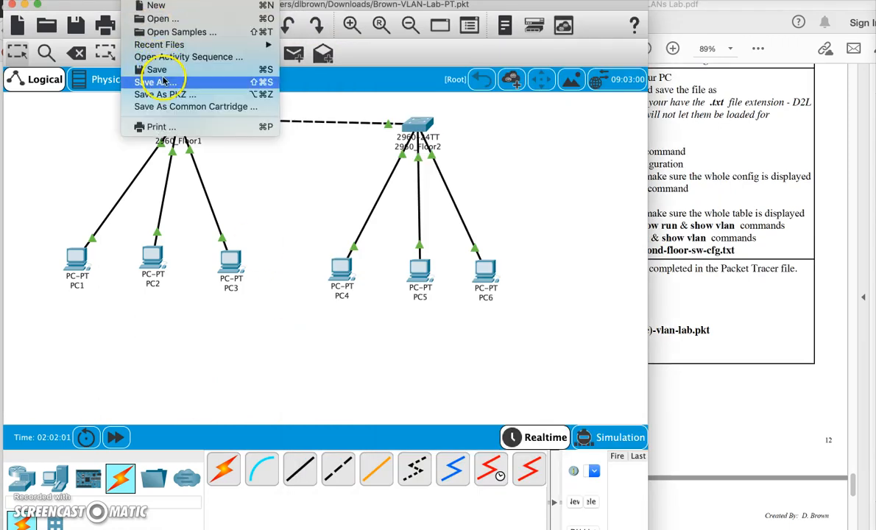
{"action": "left_click", "coordinate": [164, 82]}
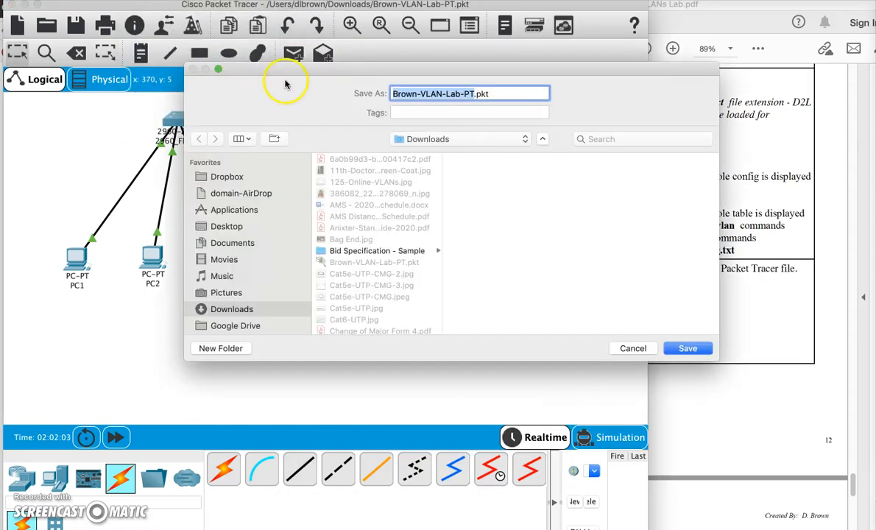
{"action": "left_click", "coordinate": [245, 228]}
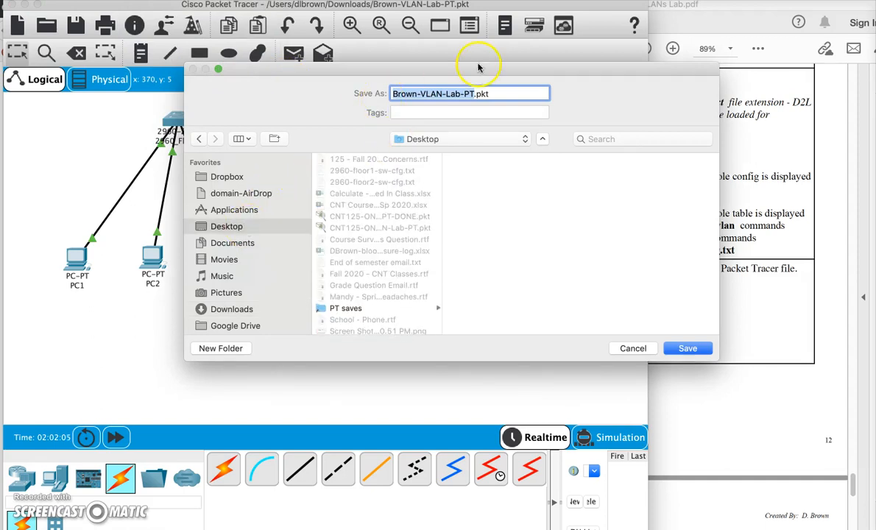
{"action": "left_click", "coordinate": [422, 96]}
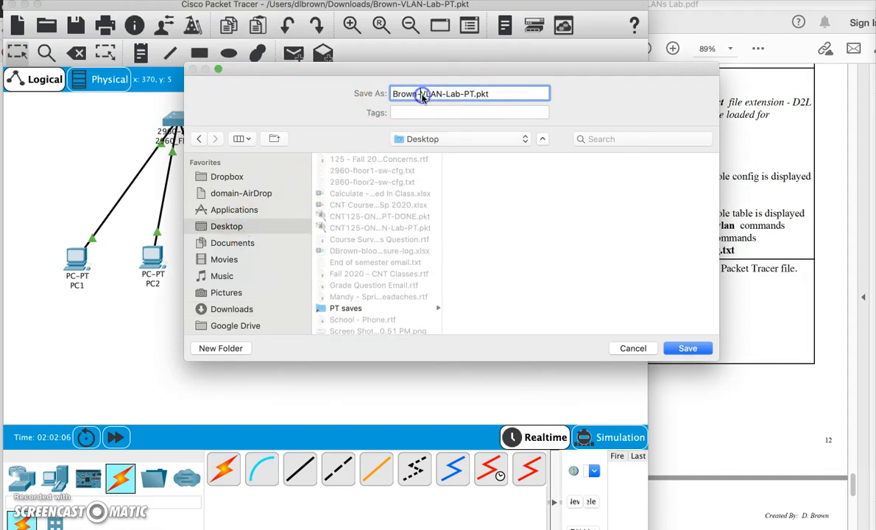
{"action": "left_click", "coordinate": [725, 155]}
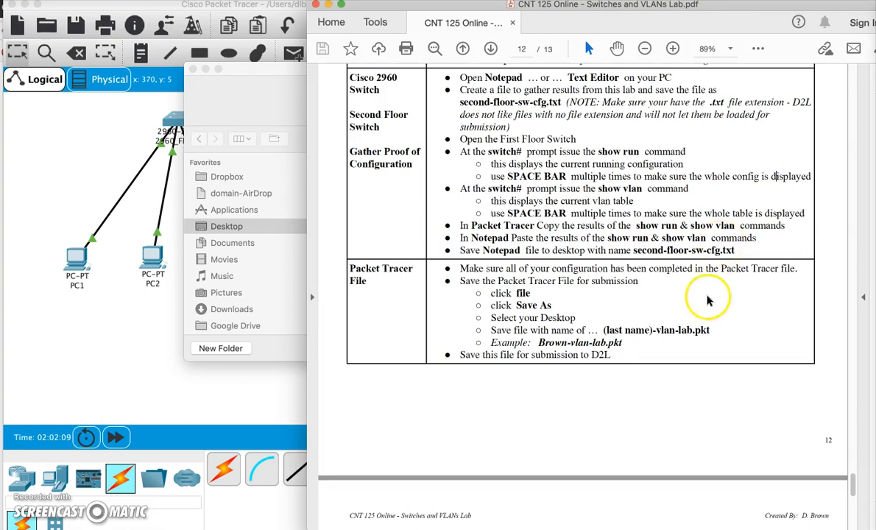
{"action": "left_click", "coordinate": [269, 90]}
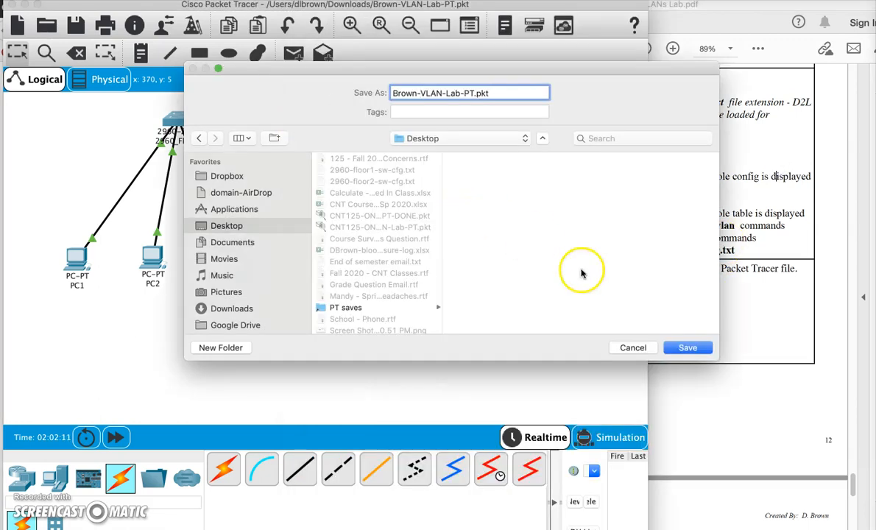
{"action": "left_click", "coordinate": [685, 348]}
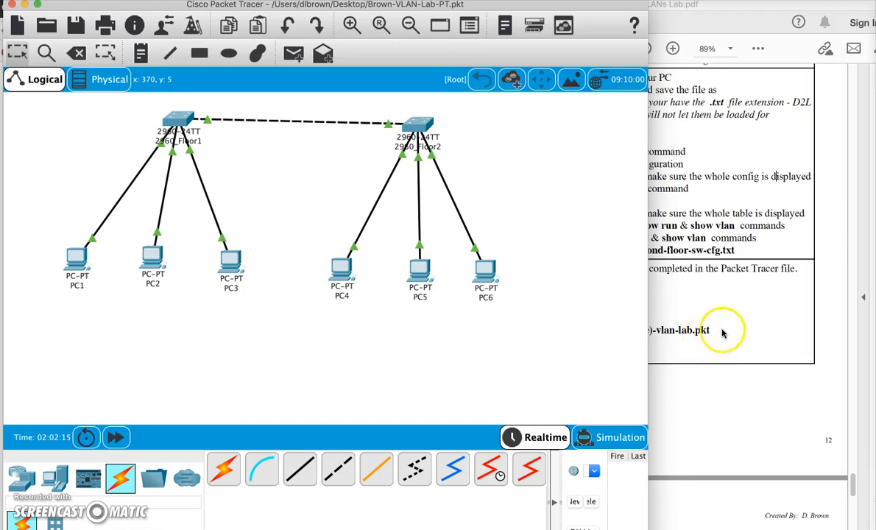
Review the Part 10 – Lab Submission directions and highlight the eight questions for vlan-lab-questions.txt.
{"action": "left_click", "coordinate": [720, 311]}
{"action": "scroll", "coordinate": [719, 312], "scroll_direction": "down", "scroll_amount": 5}
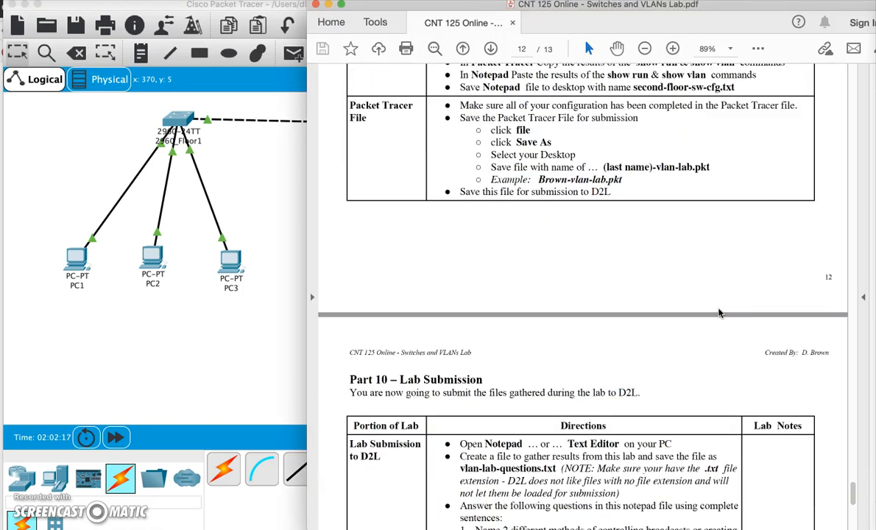
{"action": "scroll", "coordinate": [720, 313], "scroll_direction": "down", "scroll_amount": 1}
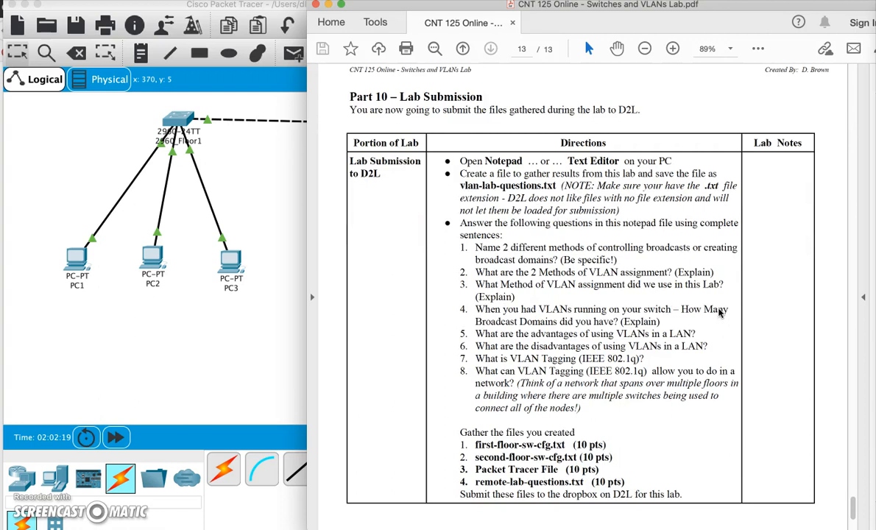
{"action": "scroll", "coordinate": [719, 311], "scroll_direction": "down", "scroll_amount": 1}
{"action": "left_click_drag", "start_coordinate": [470, 193], "coordinate": [637, 367]}
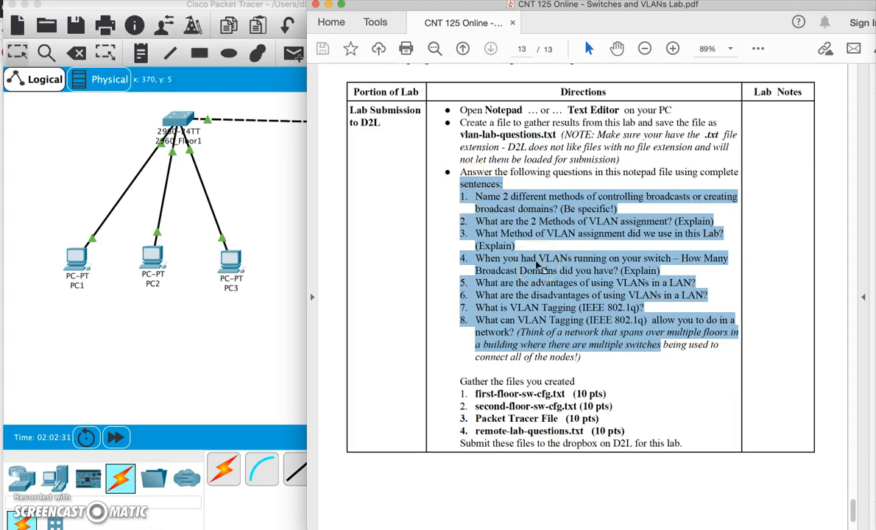
Go through the list of files to gather for D2L, highlighting the two switch configurations, the Packet Tracer file and remote-lab-questions.txt.
{"action": "scroll", "coordinate": [541, 267], "scroll_direction": "down", "scroll_amount": 3}
{"action": "left_click_drag", "start_coordinate": [475, 315], "coordinate": [615, 327]}
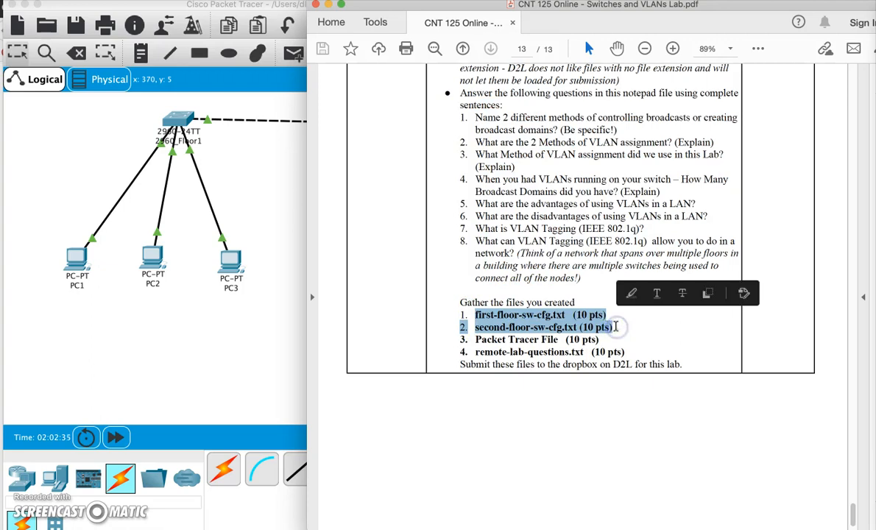
{"action": "left_click_drag", "start_coordinate": [475, 340], "coordinate": [563, 340]}
{"action": "left_click", "coordinate": [502, 353]}
{"action": "triple_click", "coordinate": [502, 353]}
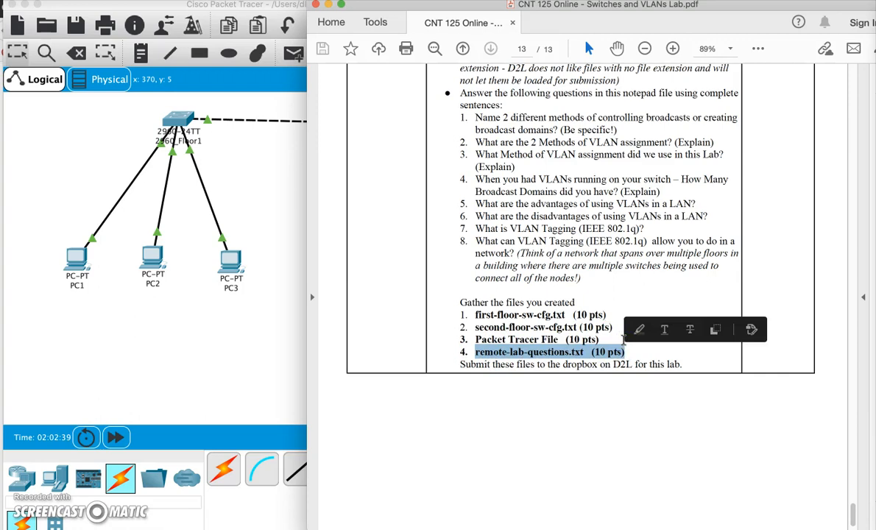